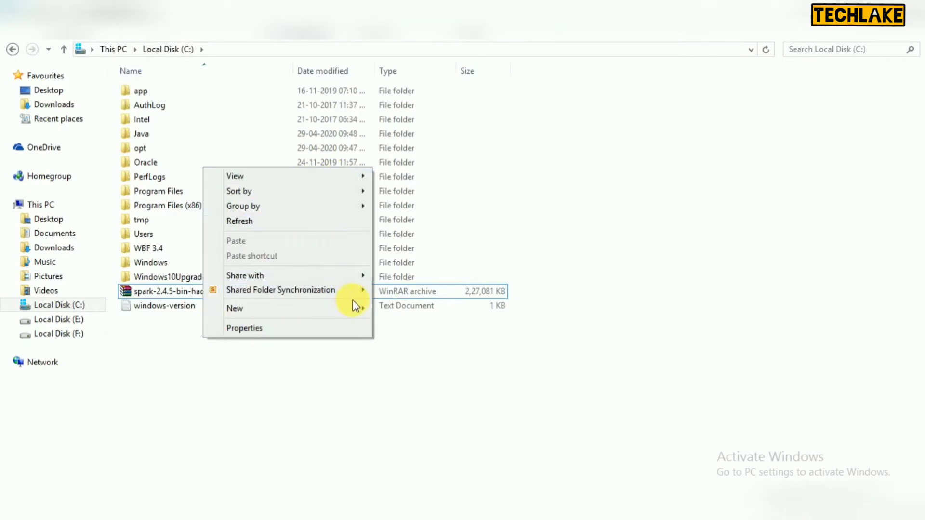
# Create a new folder named pyspark on Local Disk (C:).
pyautogui.moveTo(354, 305)
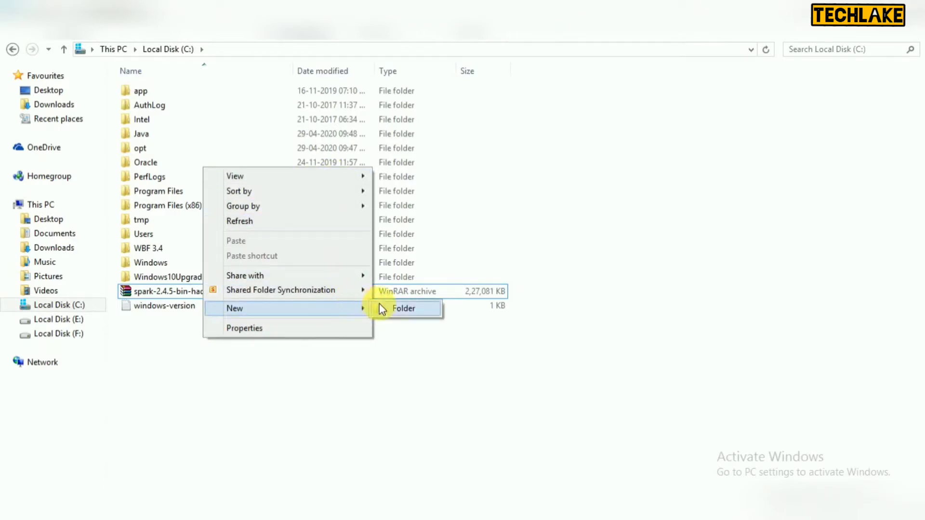
pyautogui.click(402, 307)
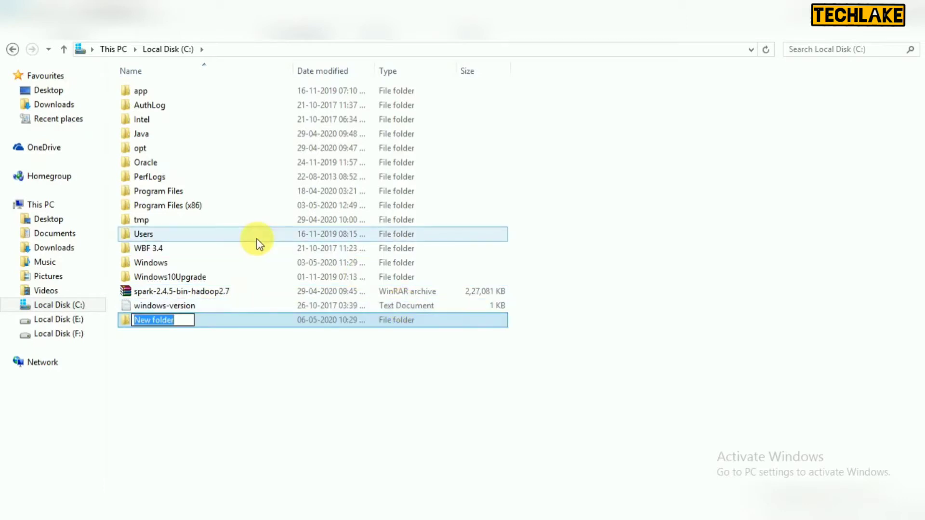
pyautogui.write('pyspark')
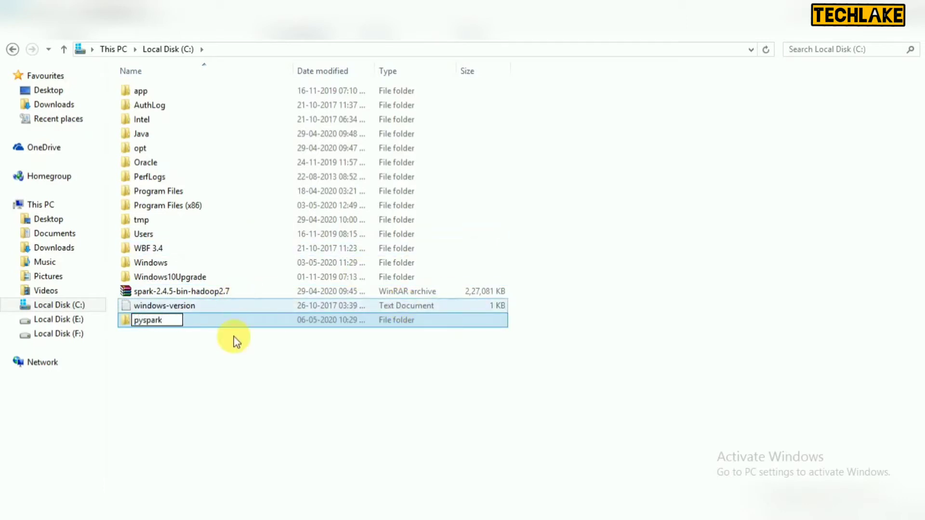
pyautogui.click(227, 372)
pyautogui.click(177, 324)
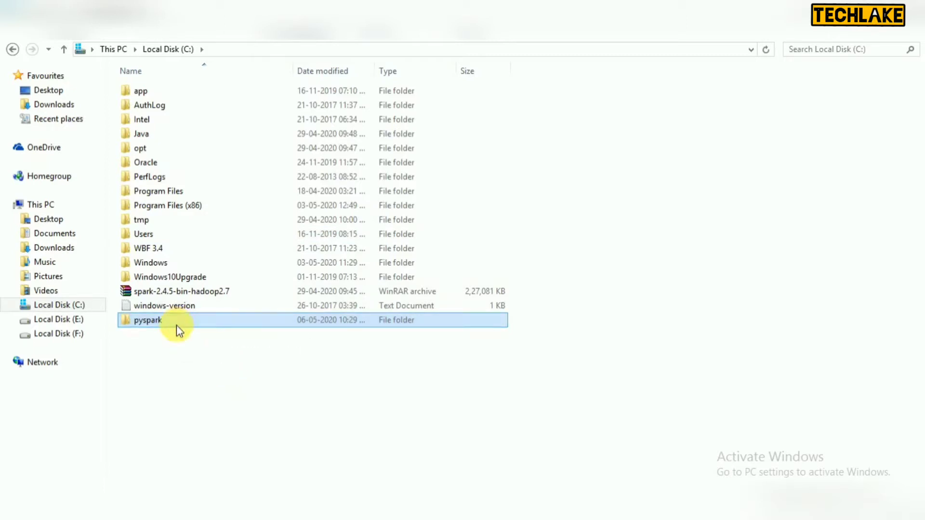
# Copy the spark-2.4.5-bin-hadoop2.7 archive from the C: drive into the pyspark folder.
pyautogui.click(164, 293)
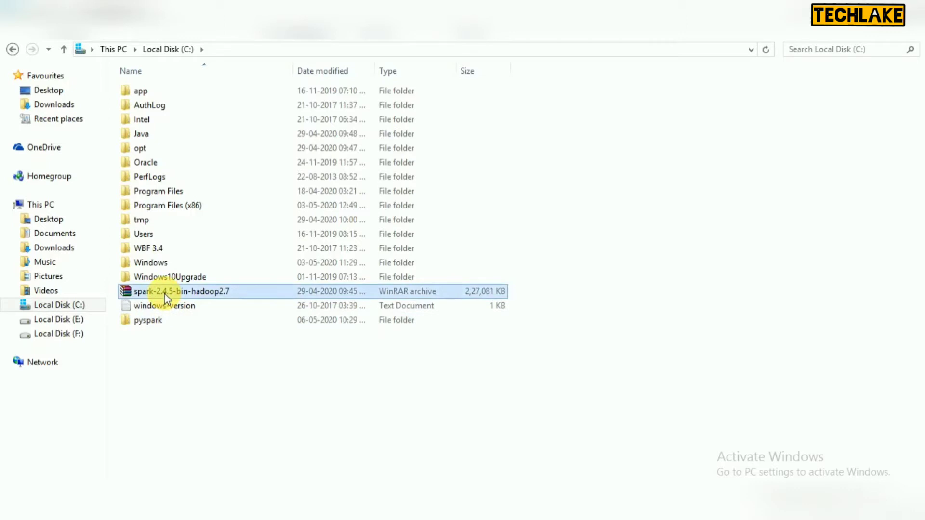
pyautogui.doubleClick(163, 319)
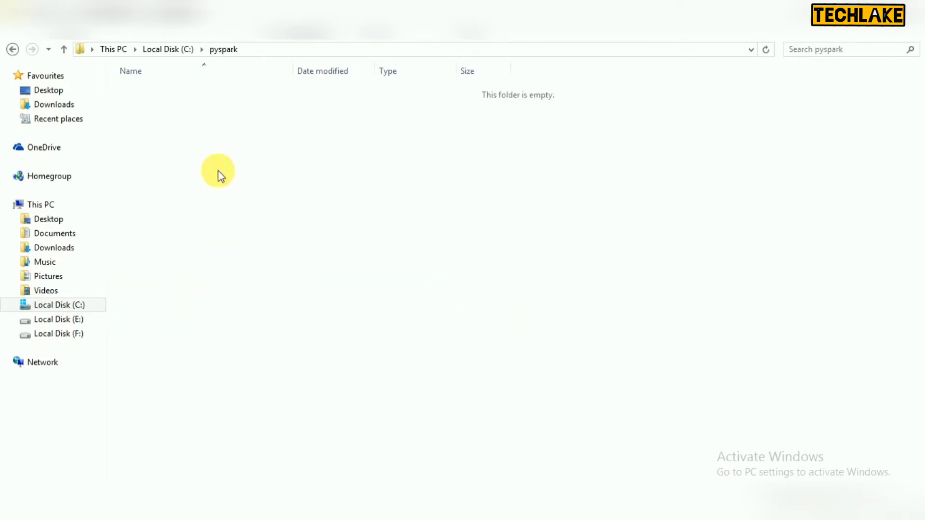
pyautogui.hotkey('ctrl', 'v')
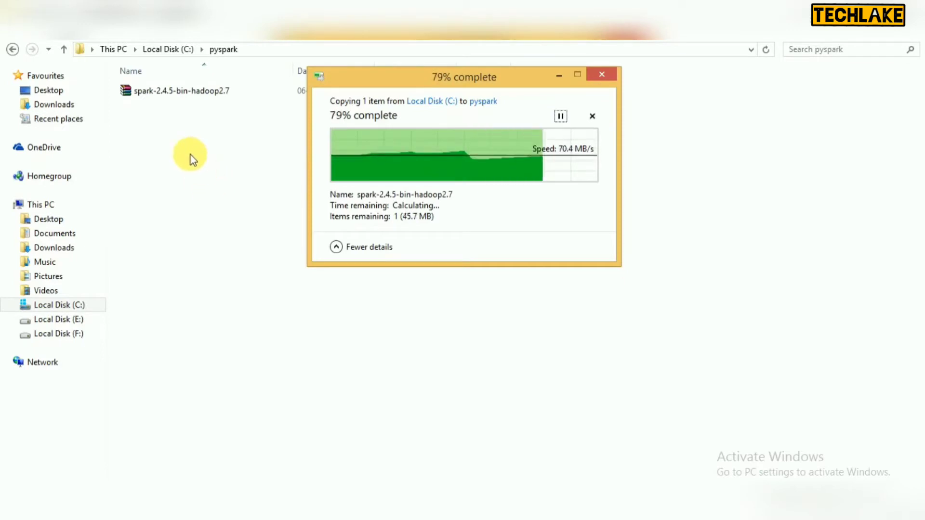
# Extract the copied spark-2.4.5-bin-hadoop2.7 archive directly into the pyspark folder.
pyautogui.click(176, 102)
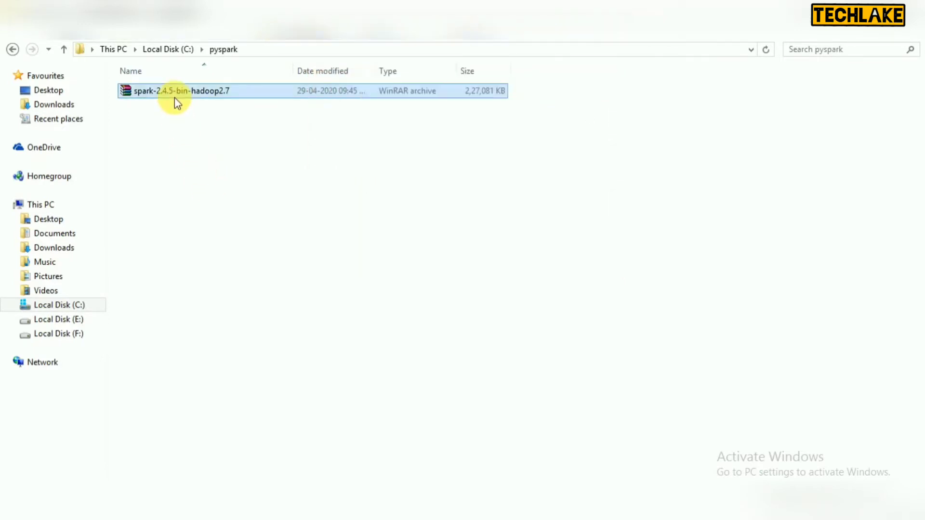
pyautogui.rightClick(176, 102)
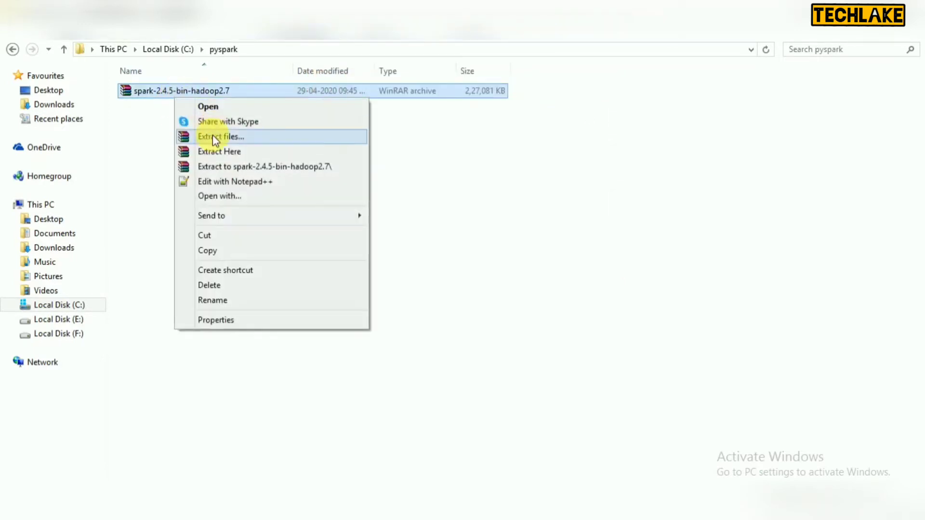
pyautogui.click(239, 152)
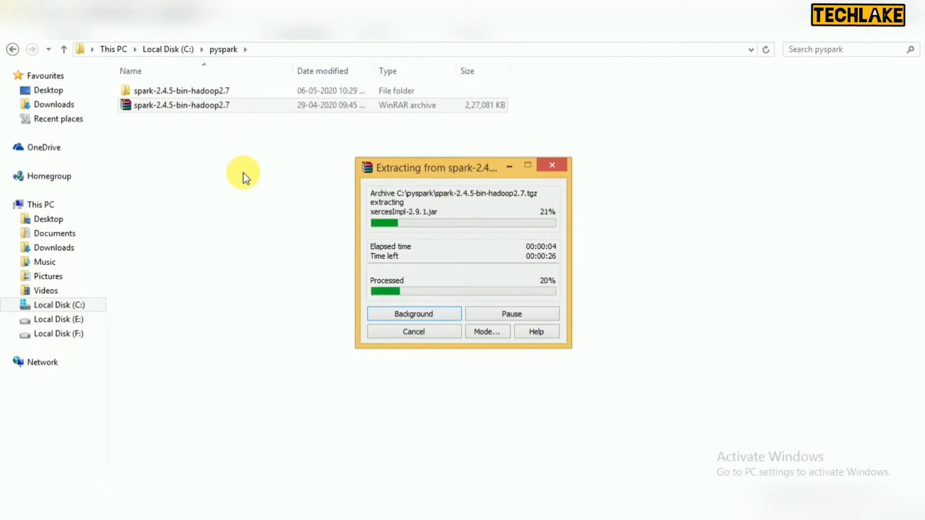
# Permanently delete the spark-2.4.5-bin-hadoop2.7 archive from the pyspark folder, keeping the extracted folder.
pyautogui.click(212, 89)
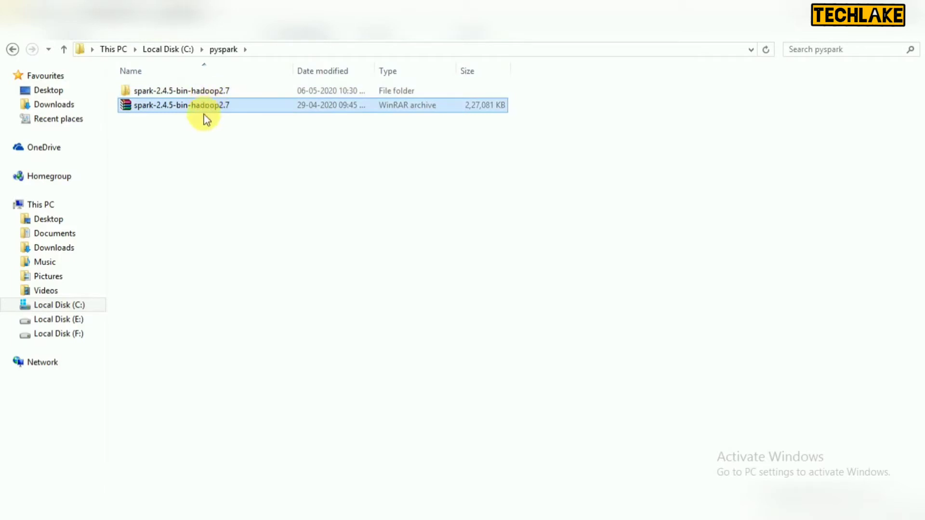
pyautogui.hotkey('shift', 'Delete')
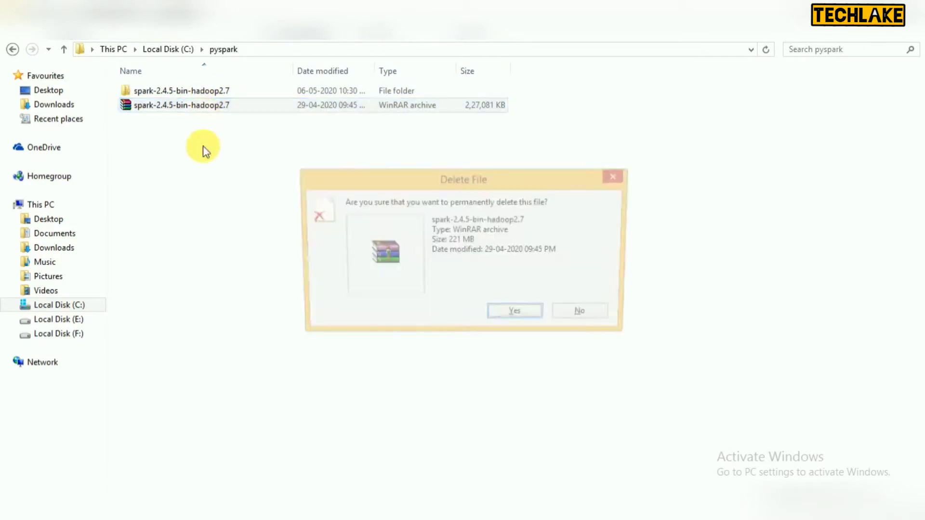
pyautogui.press('Return')
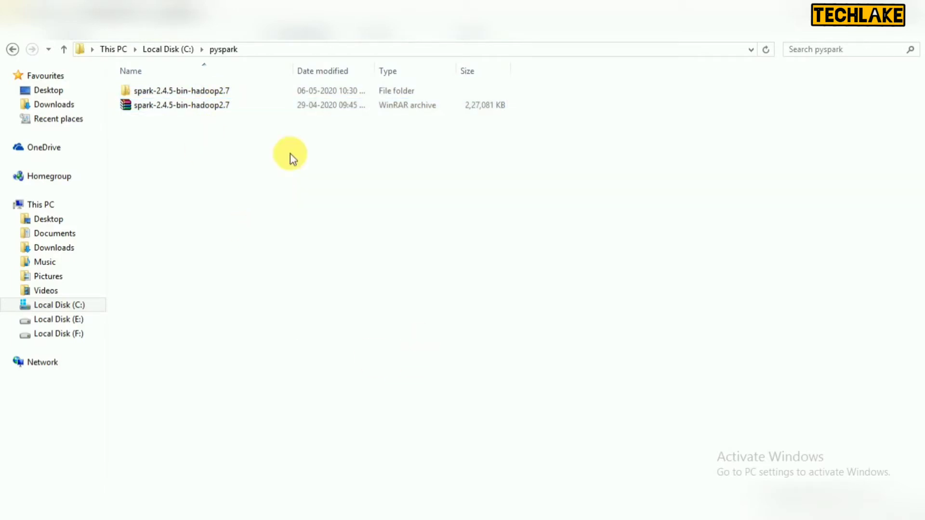
pyautogui.click(215, 111)
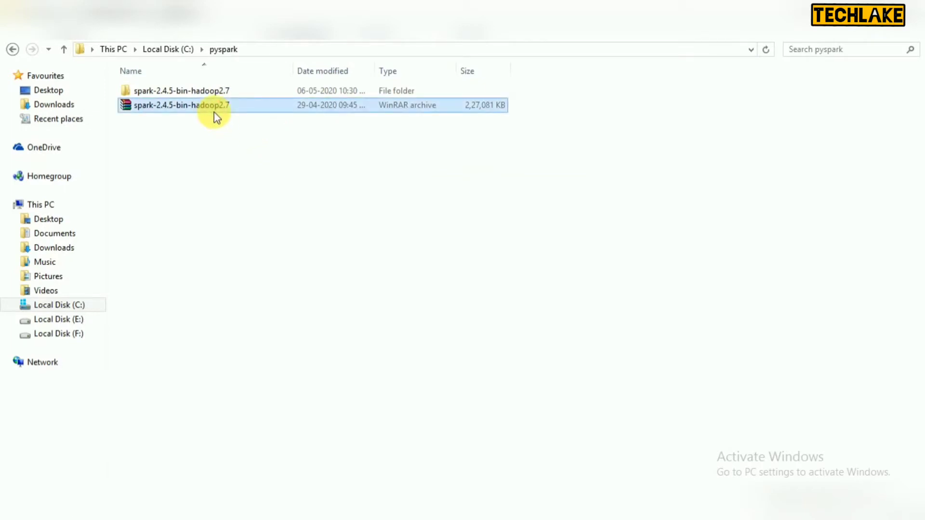
pyautogui.hotkey('shift', 'Delete')
pyautogui.press('Return')
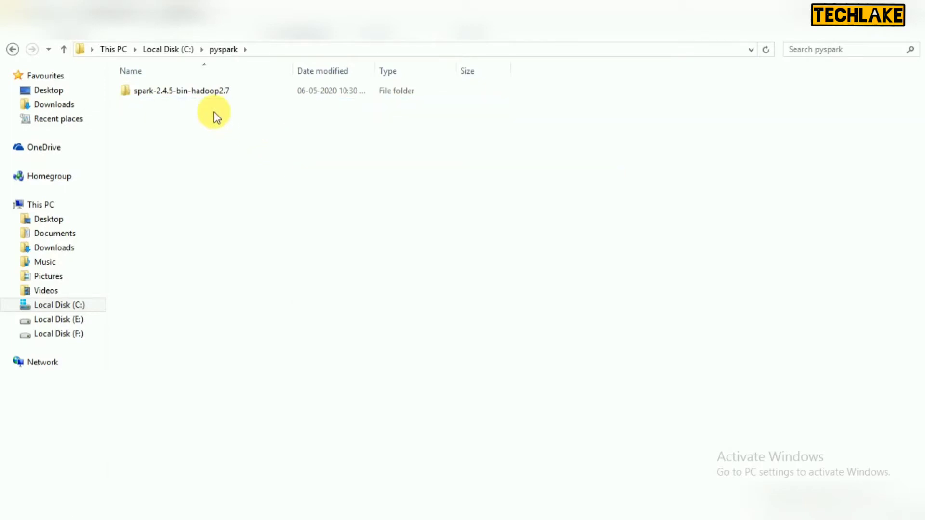
# Open the bin folder inside the extracted spark-2.4.5-bin-hadoop2.7 folder, and switch to the Pyspark Installation slide in PowerPoint to read the winutils.exe instructions.
pyautogui.doubleClick(190, 91)
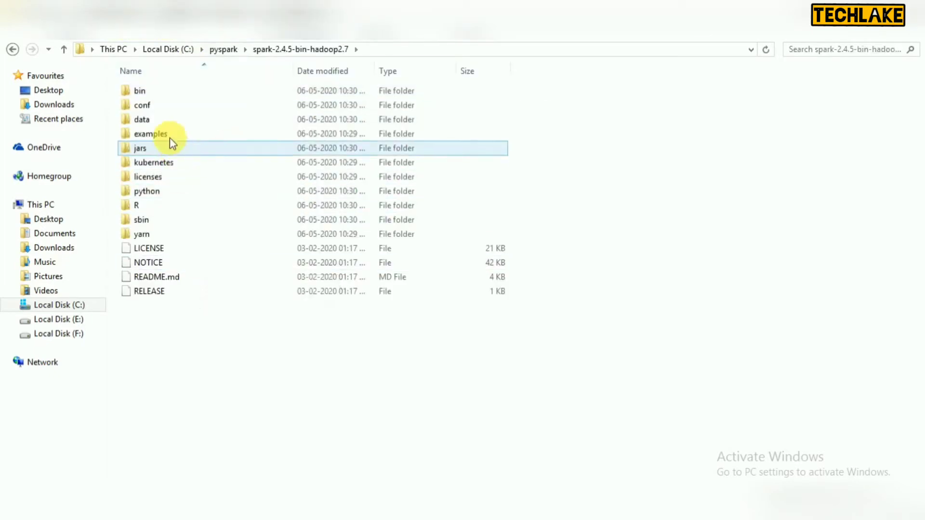
pyautogui.doubleClick(149, 93)
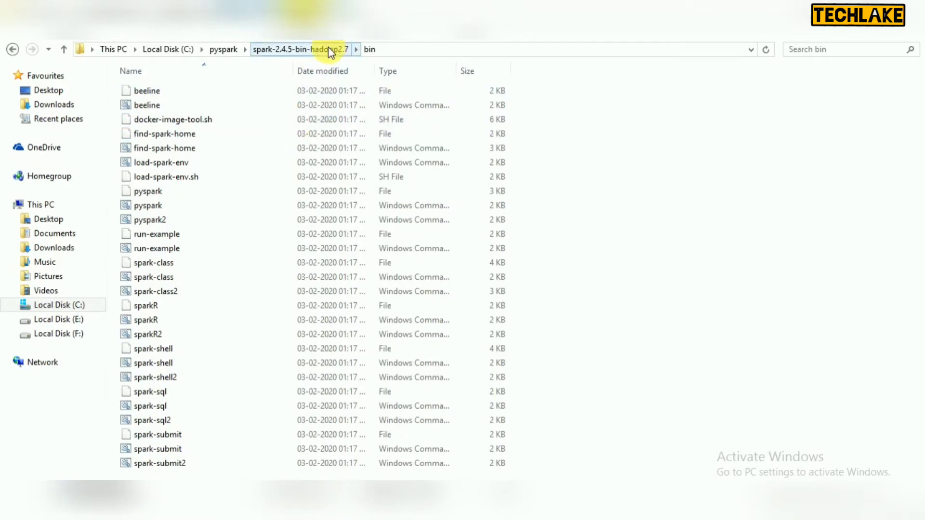
pyautogui.hotkey('alt', 'Tab')
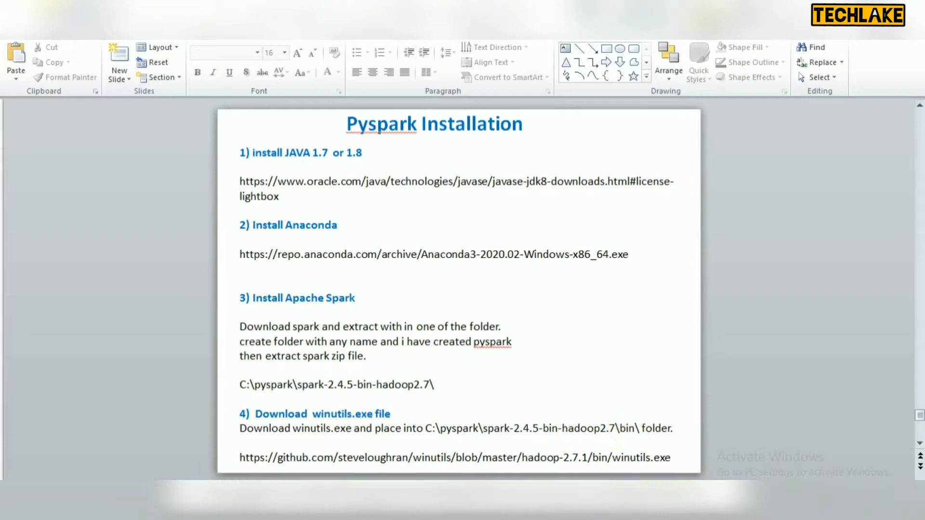
# Dismiss the leftover delete-file confirmation and switch back to the bin folder window in File Explorer.
pyautogui.moveTo(143, 444)
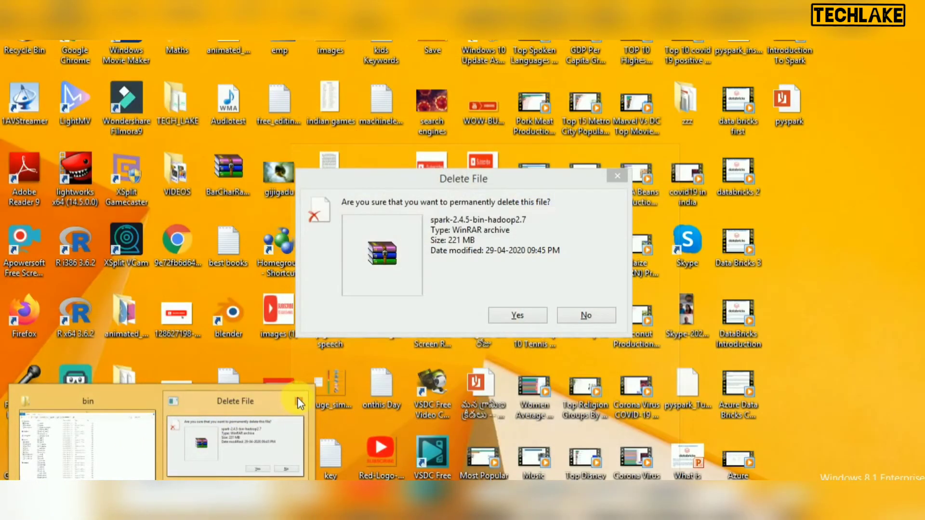
pyautogui.click(299, 402)
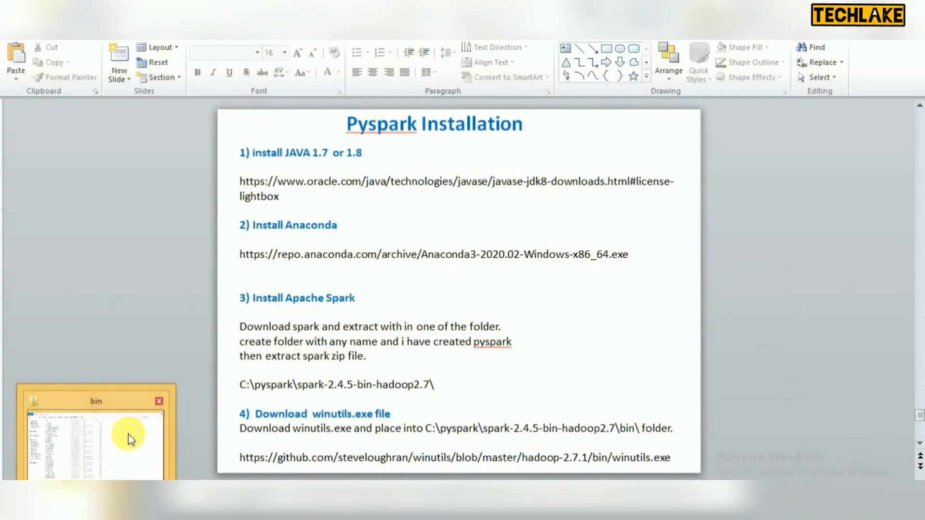
pyautogui.click(128, 435)
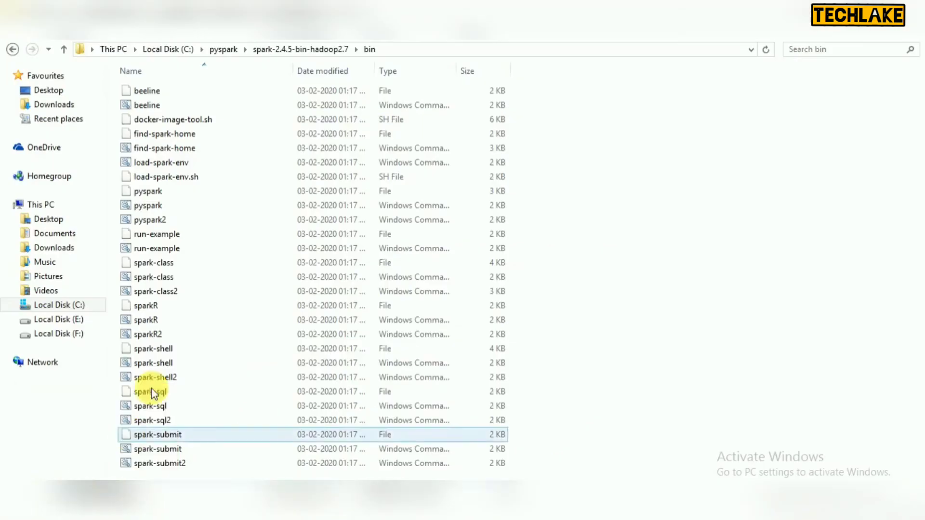
# Copy the winutils application from C:\opt\spark\spark-2.4.5-bin-hadoop2.7\bin.
pyautogui.click(174, 48)
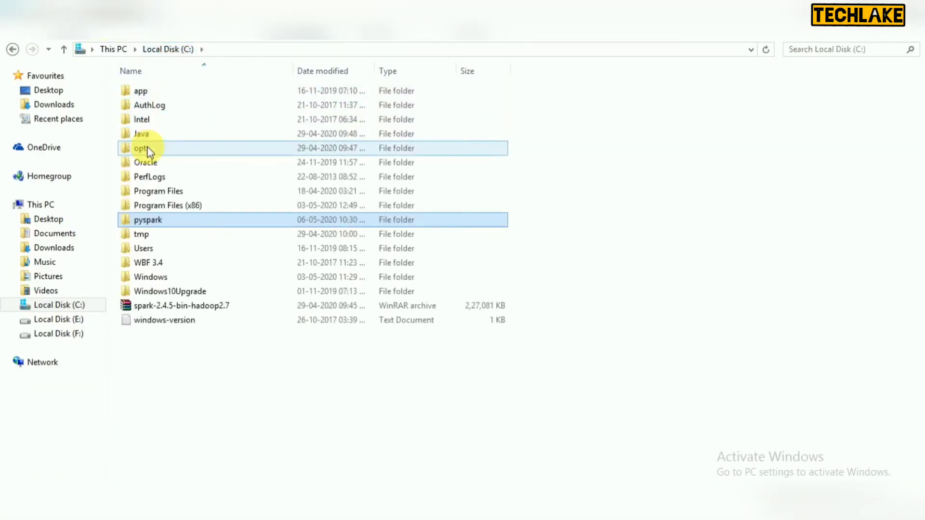
pyautogui.doubleClick(149, 152)
pyautogui.doubleClick(165, 94)
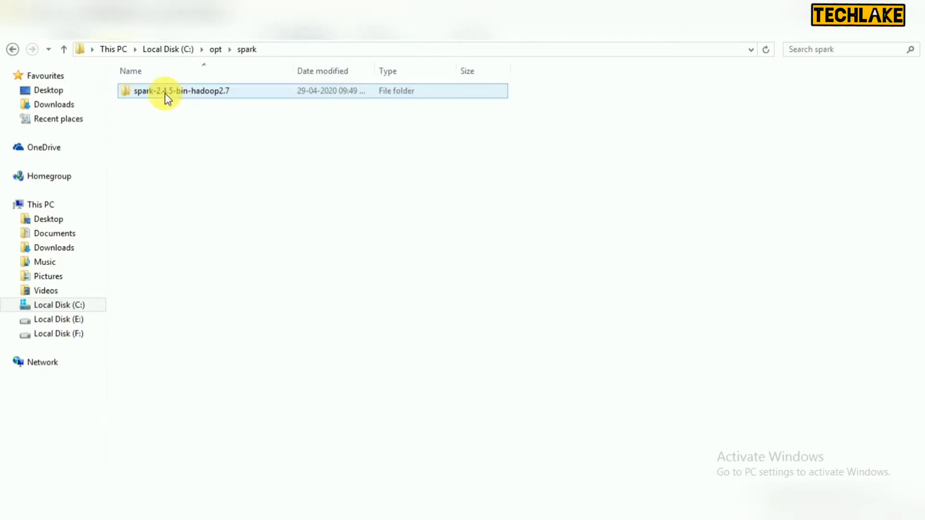
pyautogui.doubleClick(165, 93)
pyautogui.doubleClick(164, 93)
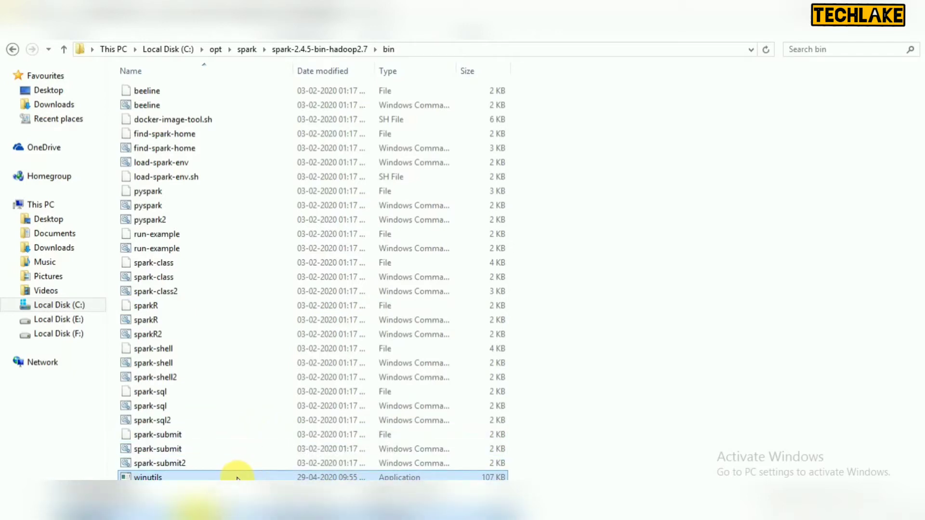
# Paste winutils into the C:\pyspark\spark-2.4.5-bin-hadoop2.7\bin folder.
pyautogui.click(172, 48)
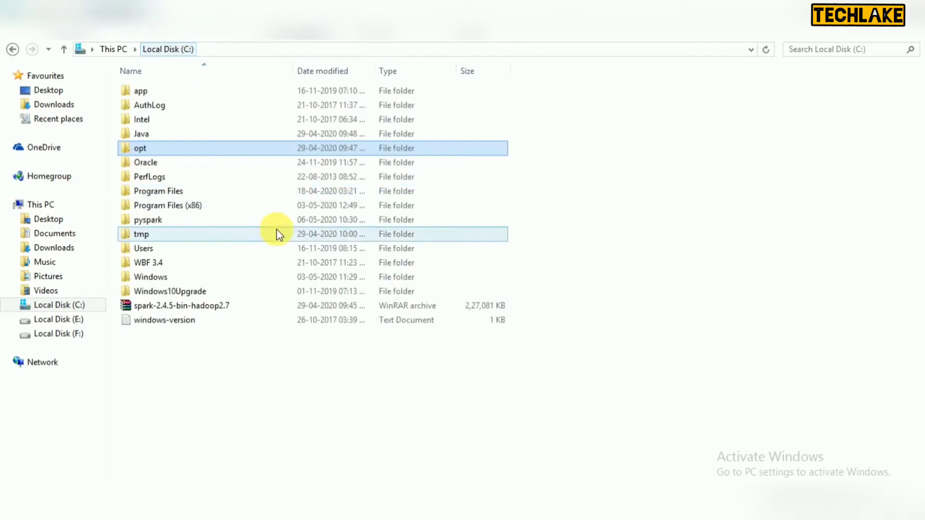
pyautogui.doubleClick(154, 220)
pyautogui.doubleClick(186, 92)
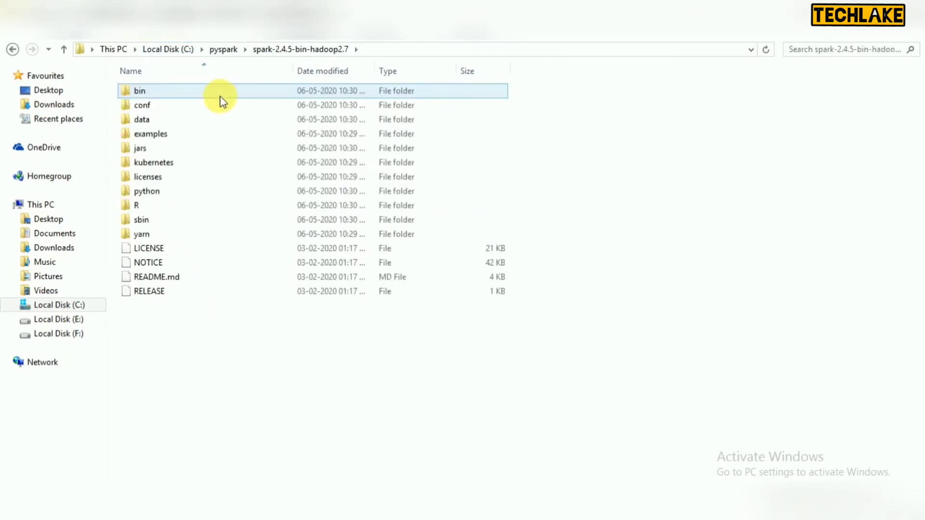
pyautogui.doubleClick(215, 95)
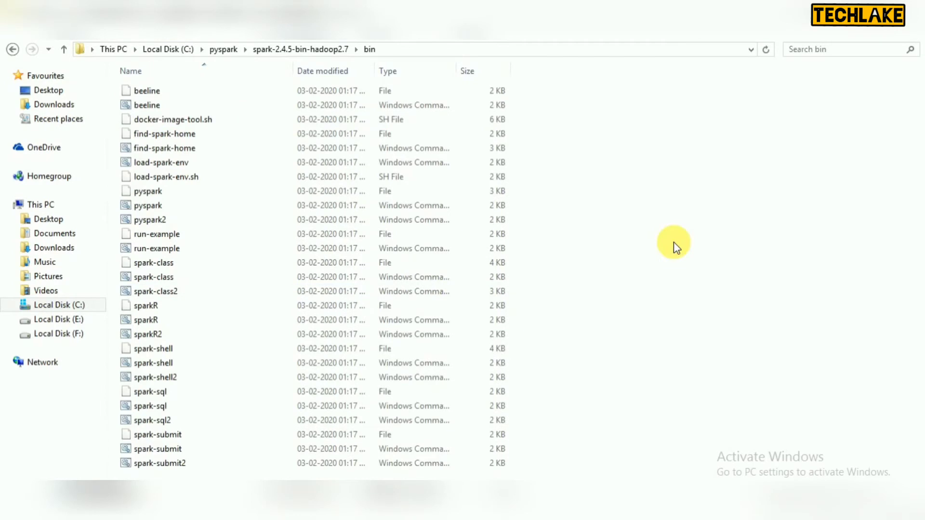
pyautogui.hotkey('ctrl', 'v')
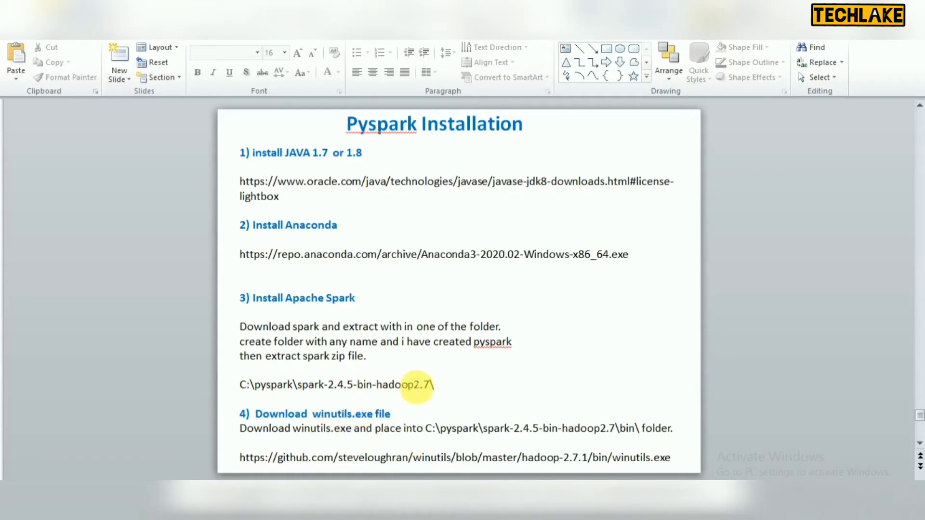
# Review the environment variables slide, and display the full path of the spark-2.4.5-bin-hadoop2.7 folder in File Explorer.
pyautogui.scroll(-1, 417, 385)
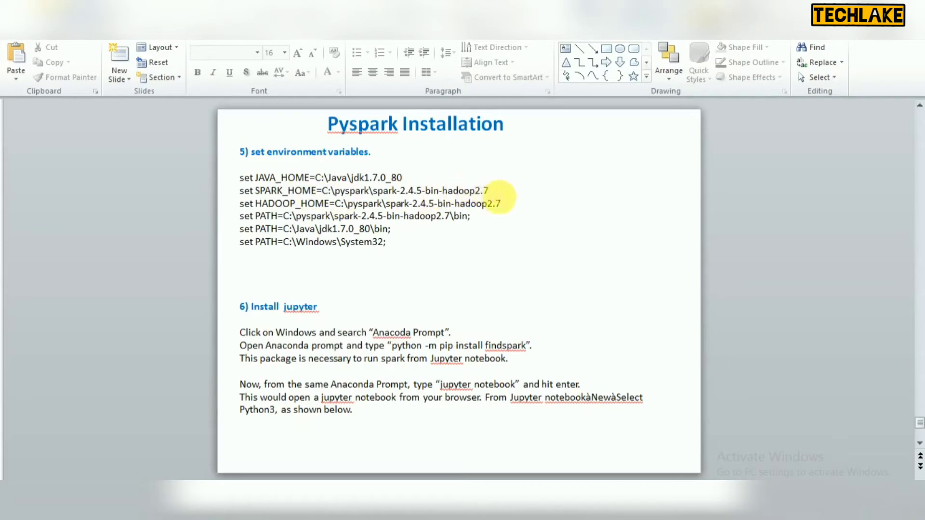
pyautogui.click(116, 507)
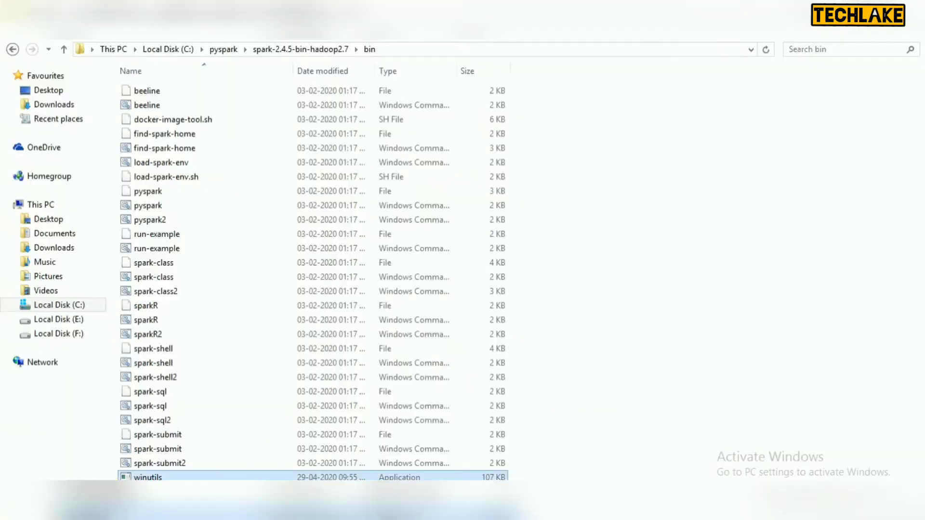
pyautogui.click(338, 48)
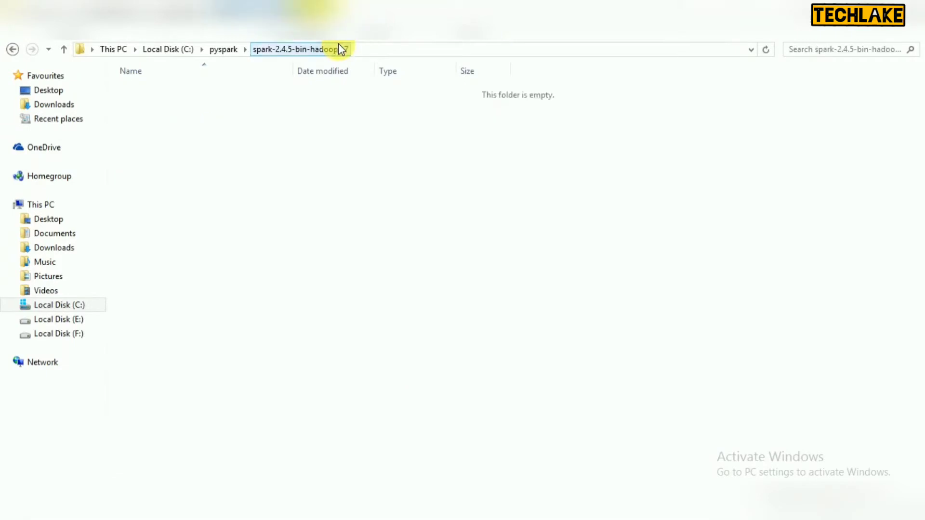
pyautogui.click(380, 49)
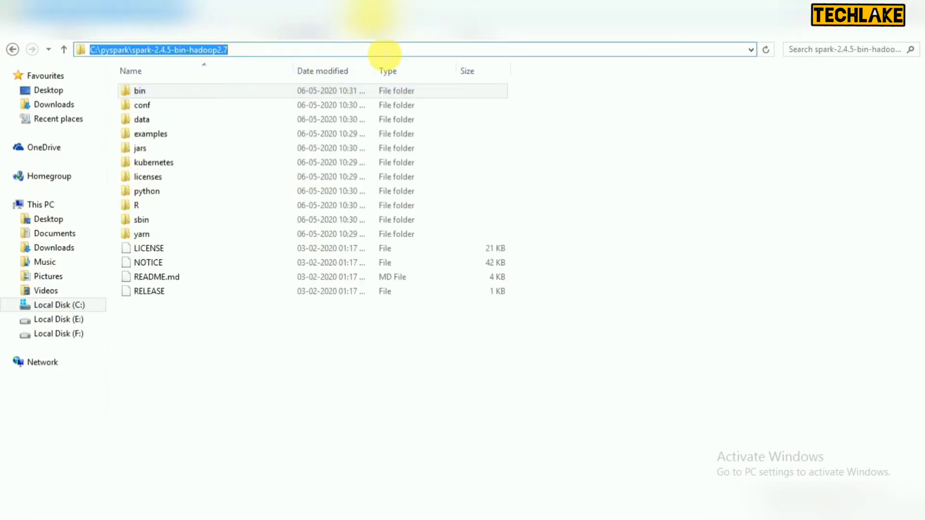
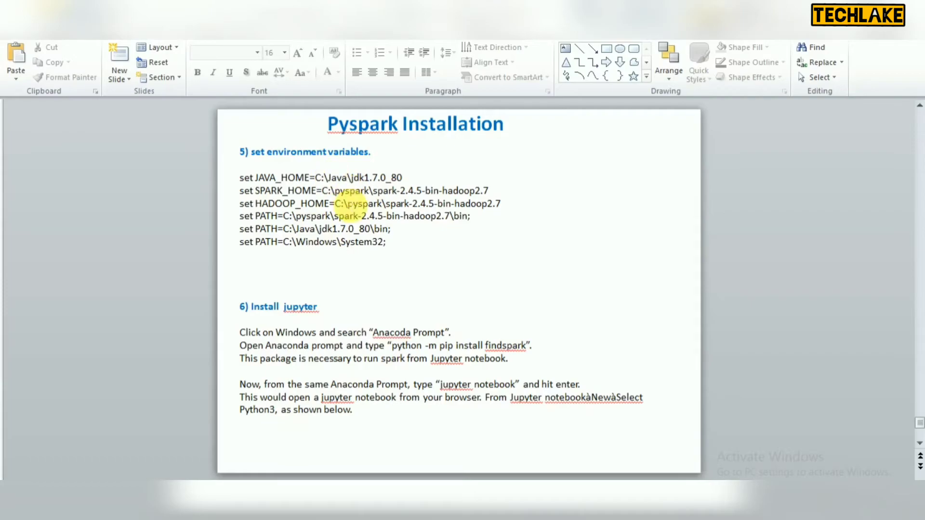
# Search Windows for "env", open the system environment variables settings and bring up the Environment Variables dialog.
pyautogui.press('super')
pyautogui.write('e')
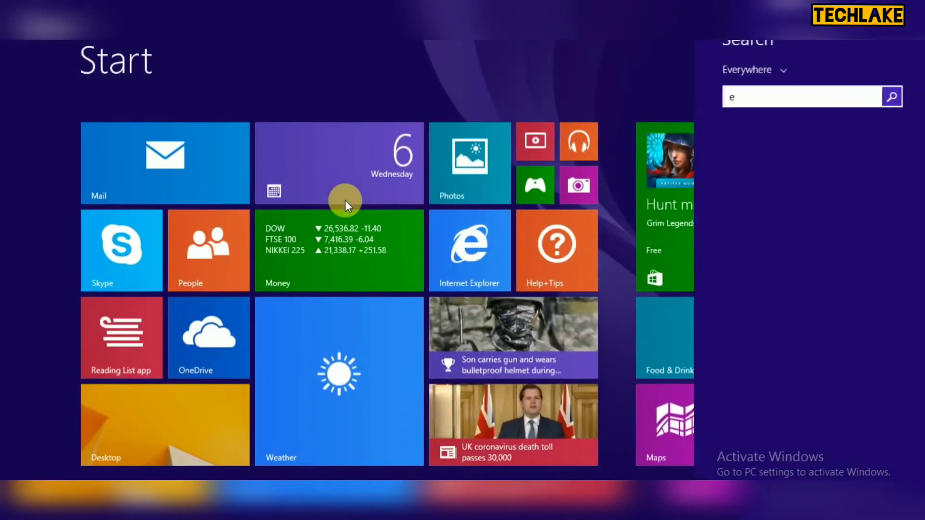
pyautogui.write('vn')
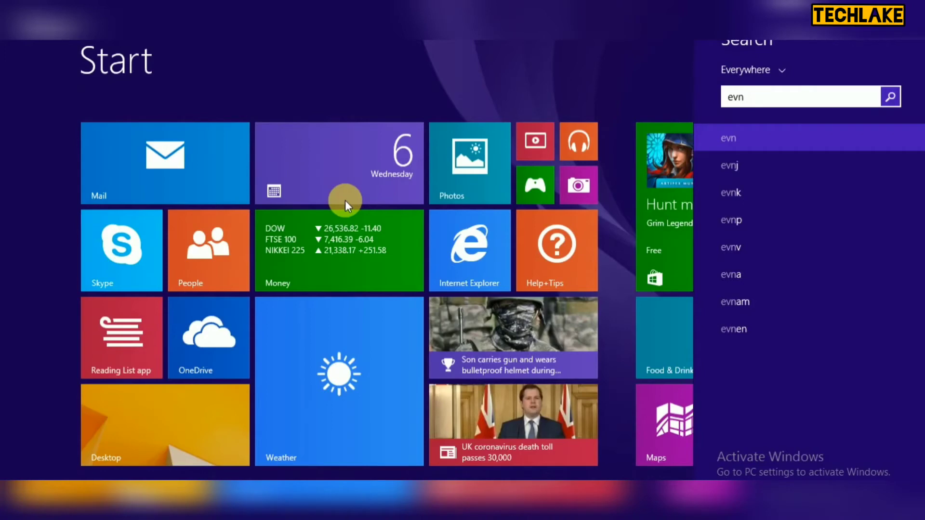
pyautogui.press('BackSpace')
pyautogui.press('BackSpace')
pyautogui.write('nv')
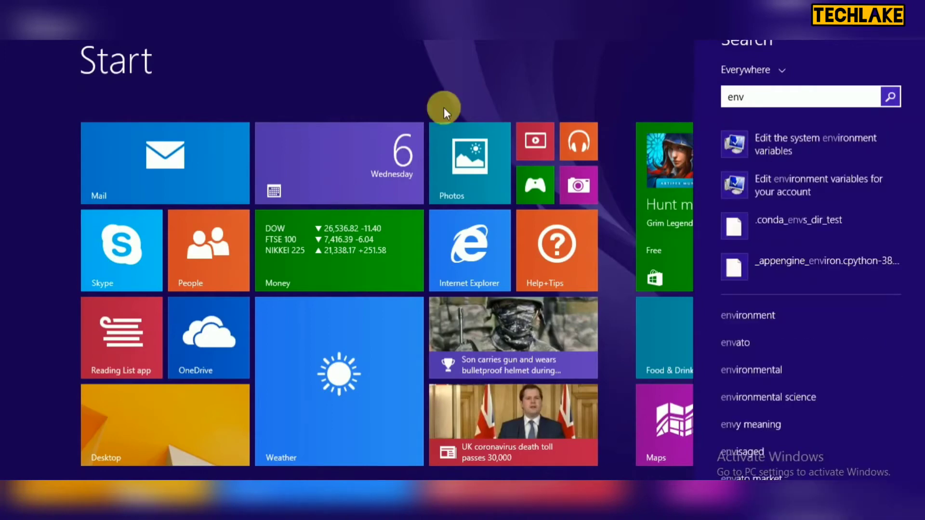
pyautogui.click(785, 146)
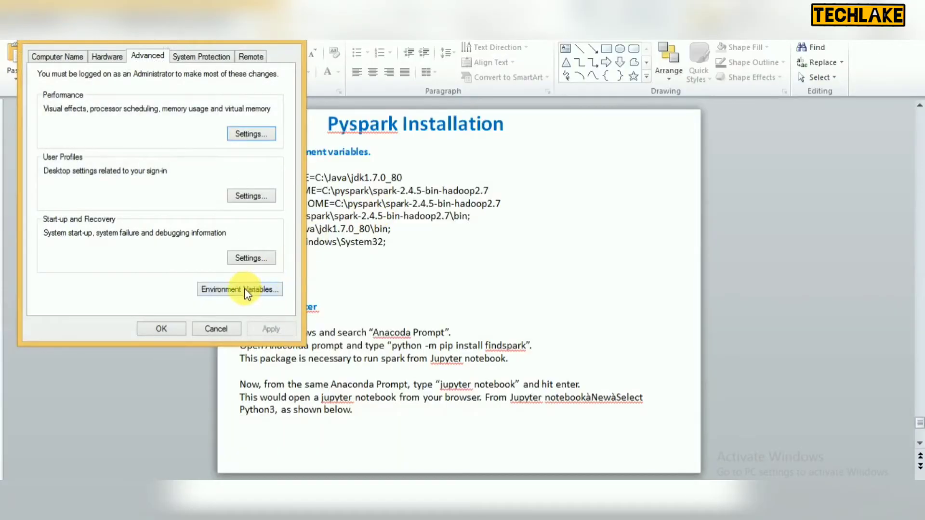
pyautogui.click(245, 288)
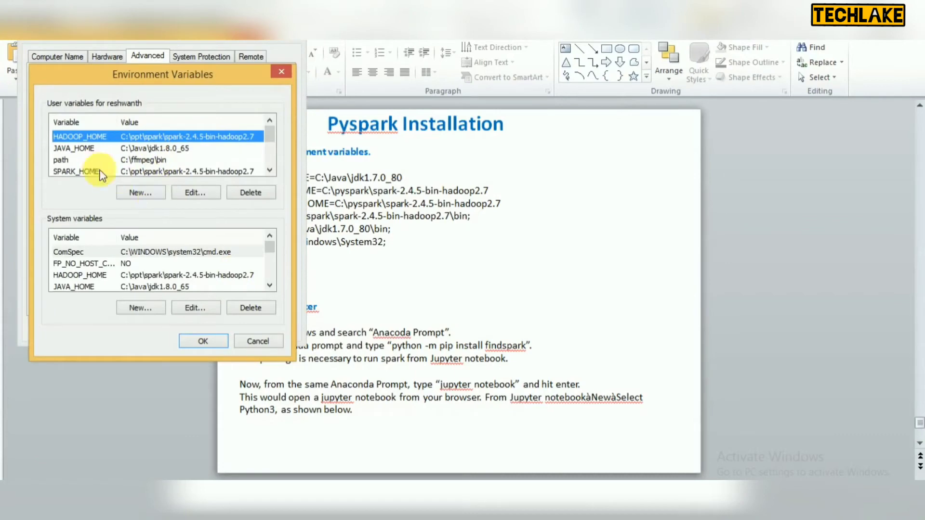
pyautogui.moveTo(164, 78); pyautogui.dragTo(276, 75)
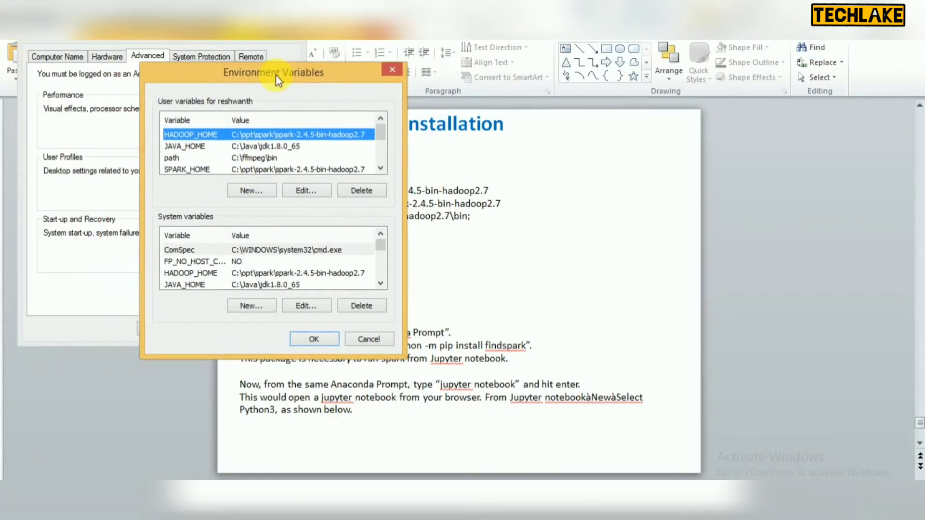
# Set the HADOOP_HOME system variable to C:\pyspark\spark-2.4.5-bin-hadoop2.7.
pyautogui.click(260, 273)
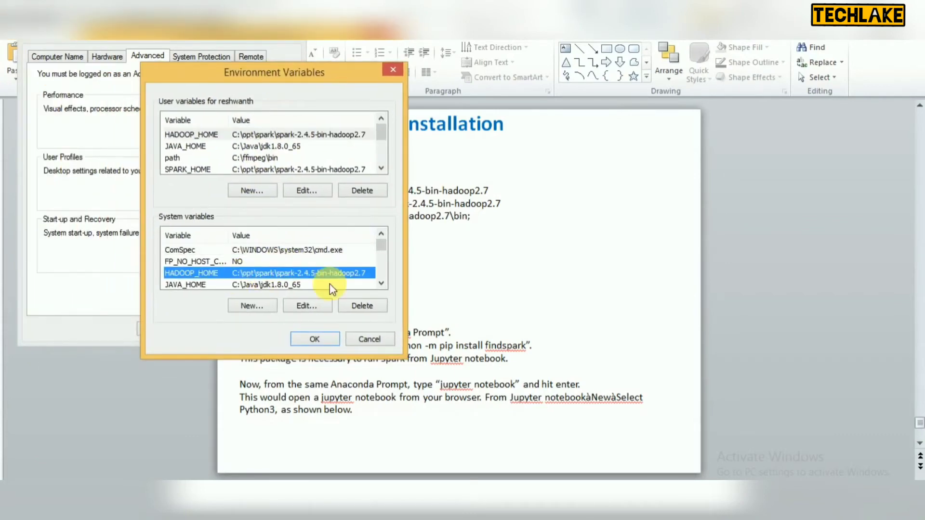
pyautogui.click(317, 308)
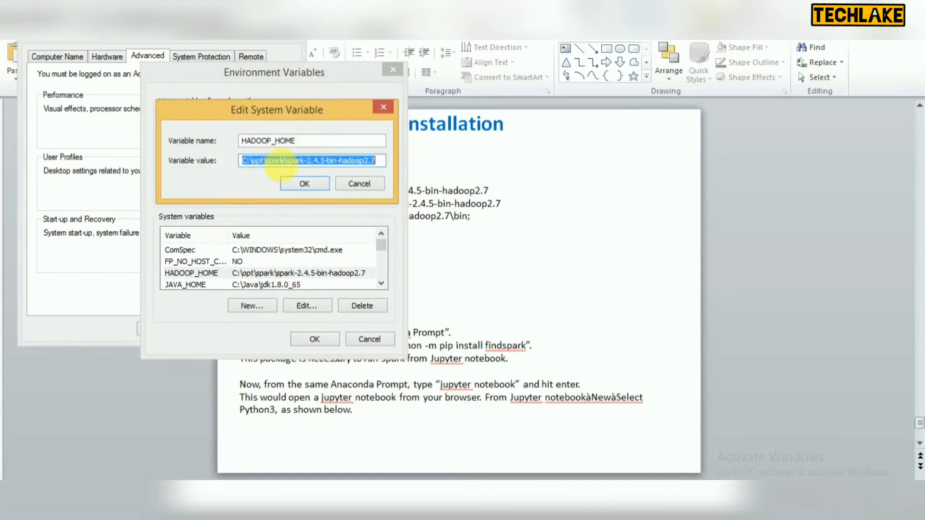
pyautogui.click(282, 164)
pyautogui.press('BackSpace')
pyautogui.press('BackSpace')
pyautogui.press('BackSpace')
pyautogui.press('BackSpace')
pyautogui.press('BackSpace')
pyautogui.press('BackSpace')
pyautogui.press('BackSpace')
pyautogui.press('BackSpace')
pyautogui.press('BackSpace')
pyautogui.write('pyspark')
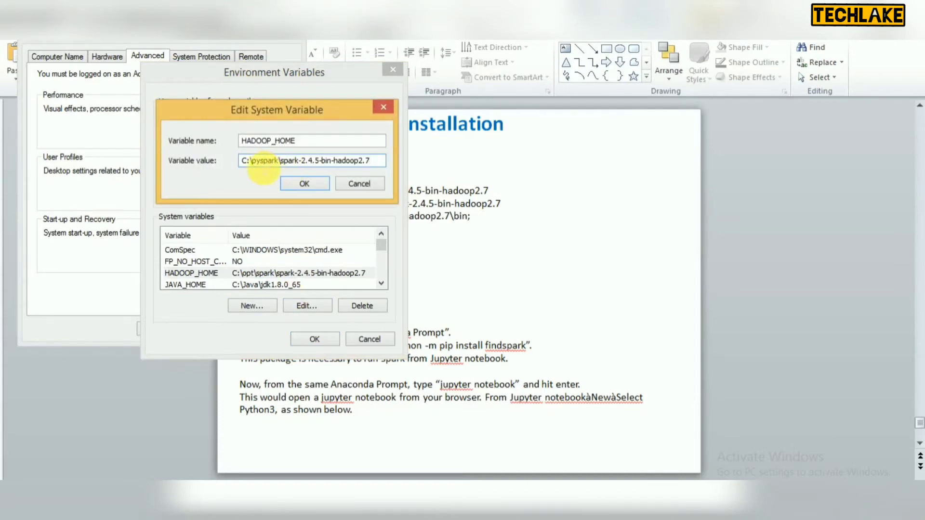
pyautogui.click(299, 183)
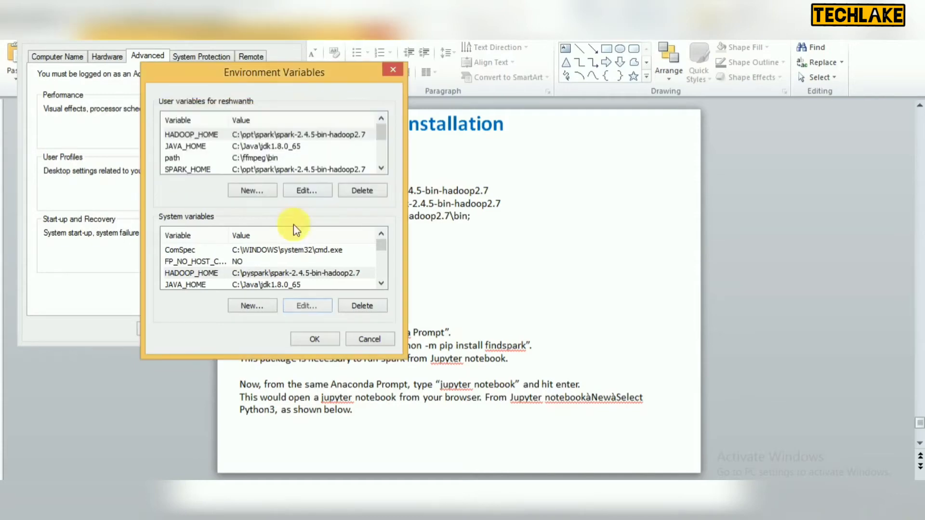
# Check the JAVA_HOME system variable's path and close its editor without changing the value.
pyautogui.click(251, 284)
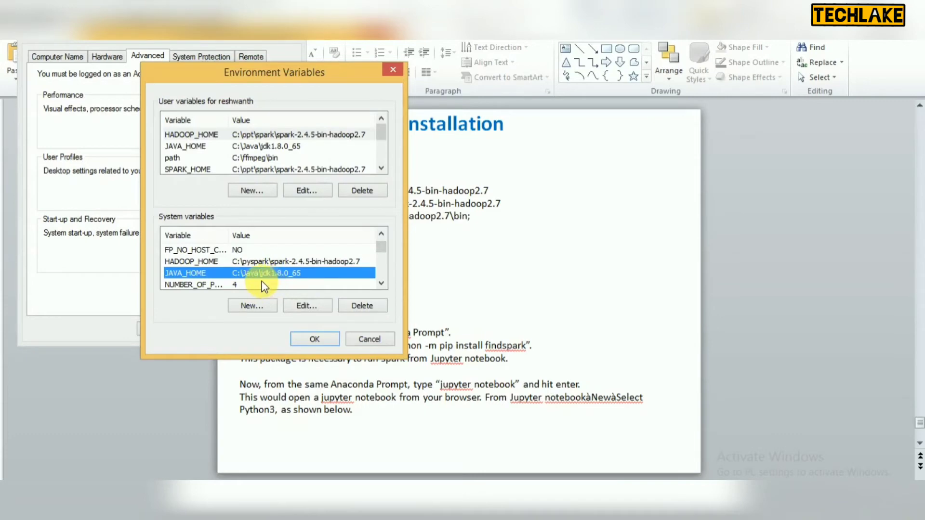
pyautogui.doubleClick(280, 273)
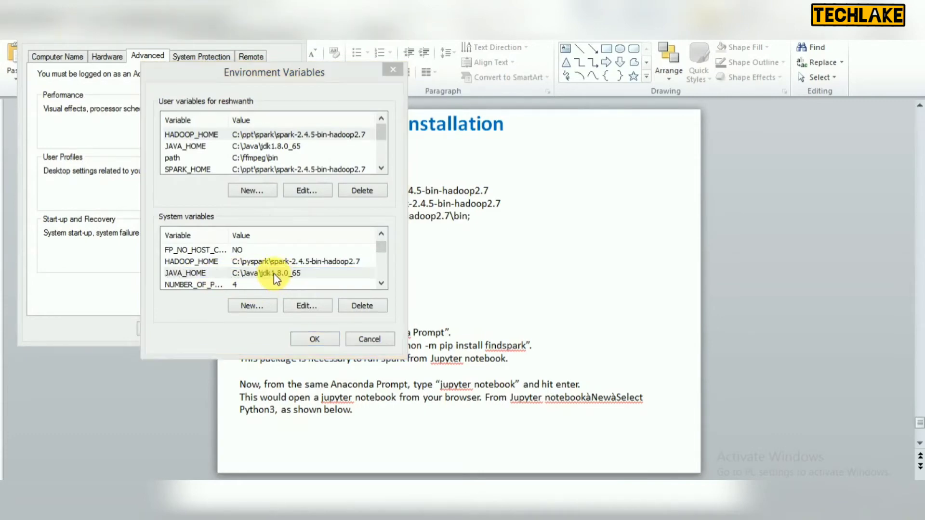
pyautogui.click(304, 184)
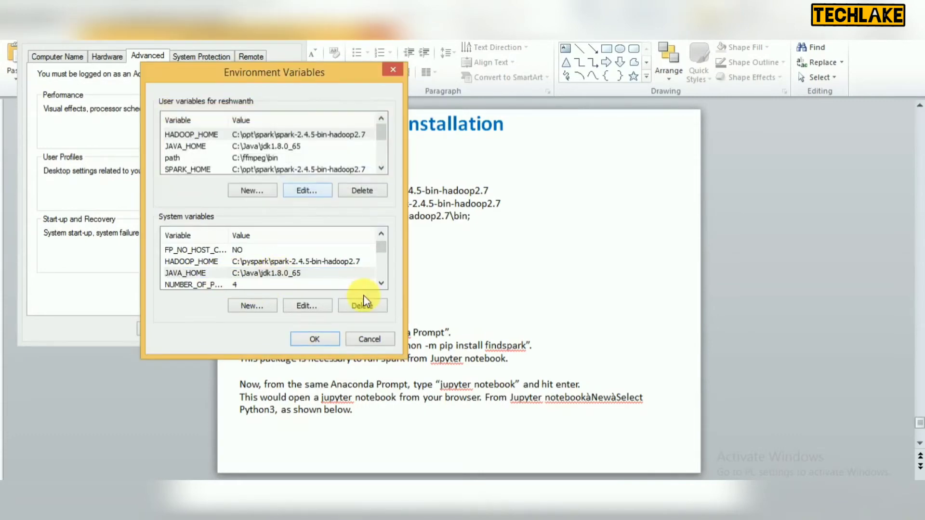
# Set the SPARK_HOME system variable to C:\pyspark\spark-2.4.5-bin-hadoop2.7.
pyautogui.click(381, 284)
pyautogui.click(381, 283)
pyautogui.click(381, 284)
pyautogui.click(380, 283)
pyautogui.click(381, 284)
pyautogui.click(381, 285)
pyautogui.click(380, 284)
pyautogui.click(381, 284)
pyautogui.click(381, 284)
pyautogui.click(381, 285)
pyautogui.click(381, 285)
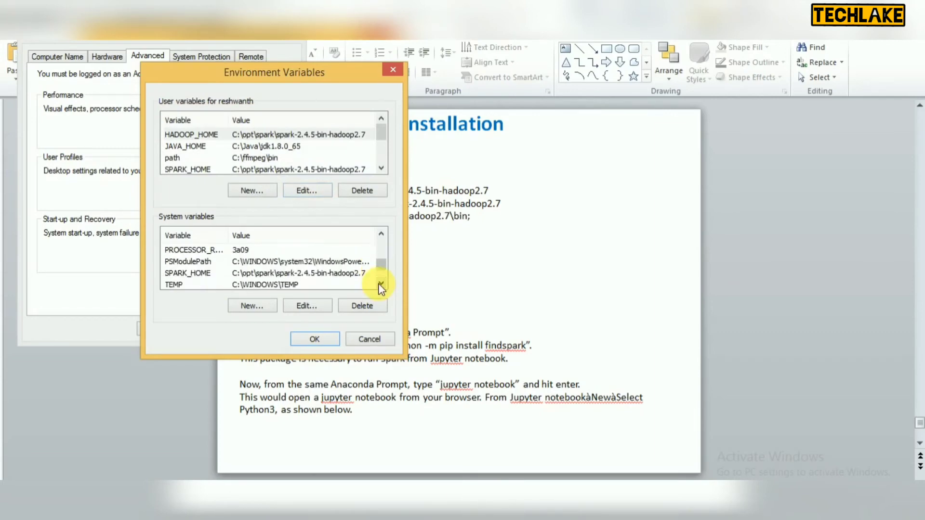
pyautogui.doubleClick(277, 273)
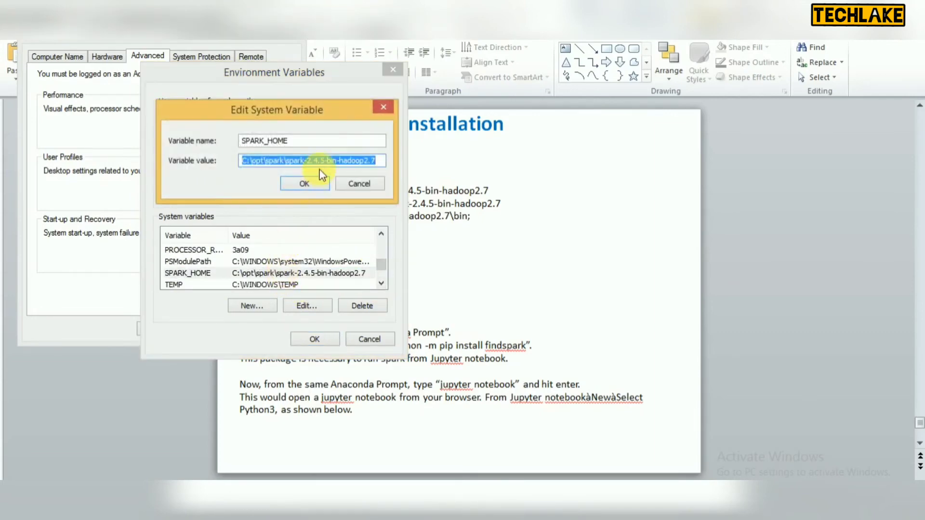
pyautogui.write('C:\\pyspark\\spark-2.4.5-bin-hadoop2.7')
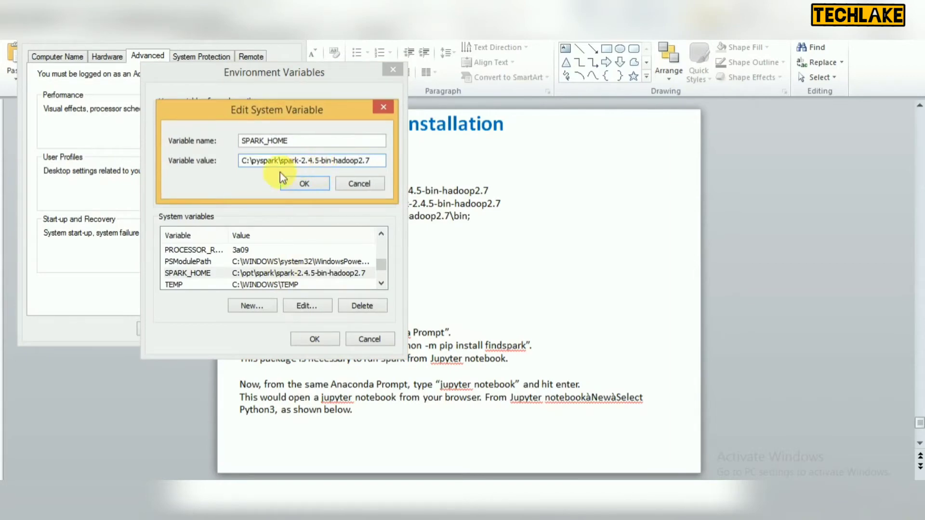
pyautogui.click(304, 183)
# Remove the C:\opt\spark\spark-2.4.5-bin-hadoop2.7\bin entry from the Path system variable, keeping the C:\Java entry after it intact.
pyautogui.click(256, 273)
pyautogui.press('p')
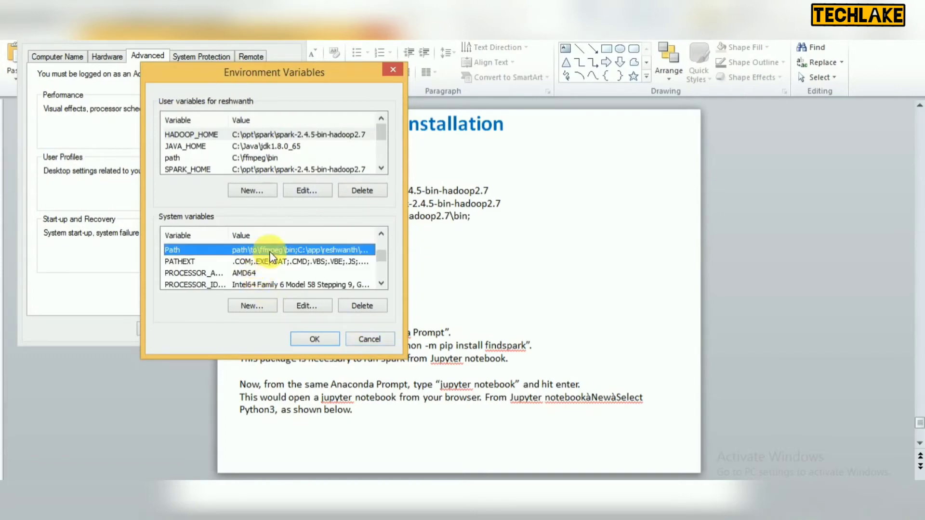
pyautogui.doubleClick(271, 256)
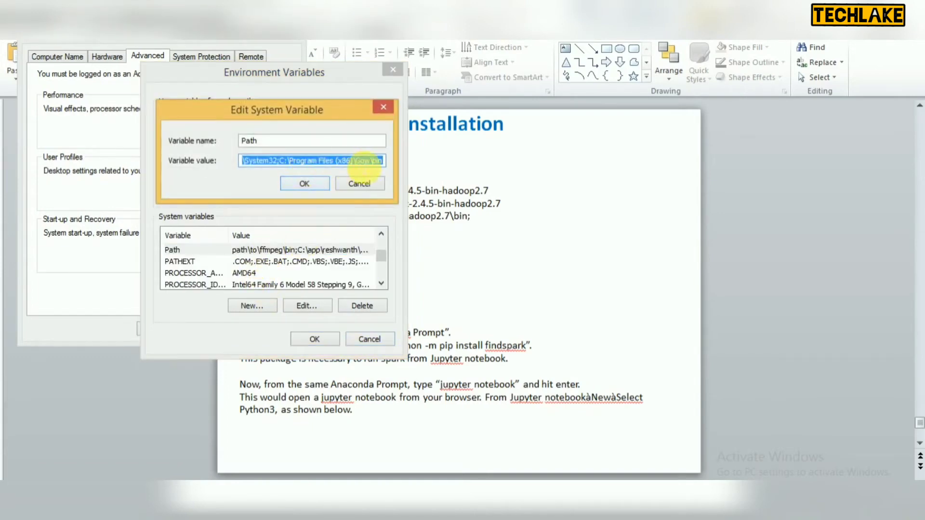
pyautogui.click(370, 161)
pyautogui.moveTo(383, 162); pyautogui.dragTo(361, 162)
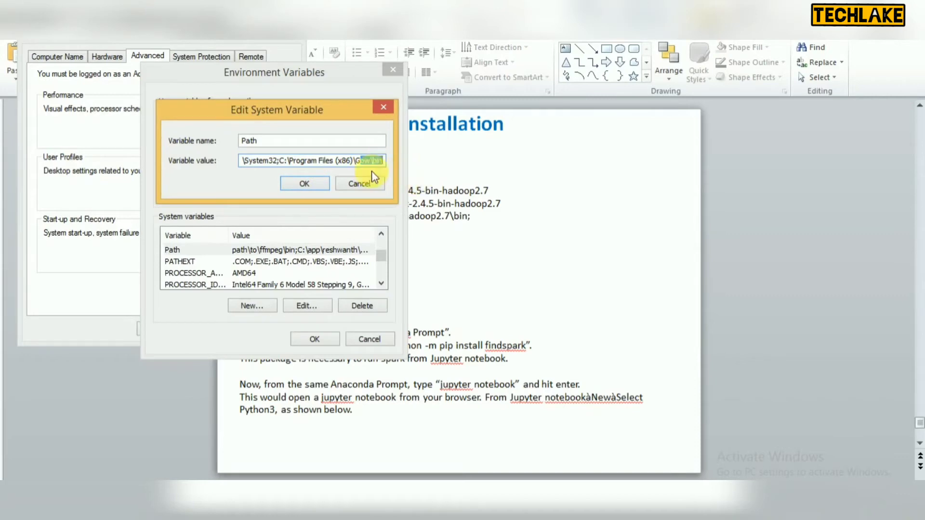
pyautogui.click(274, 161)
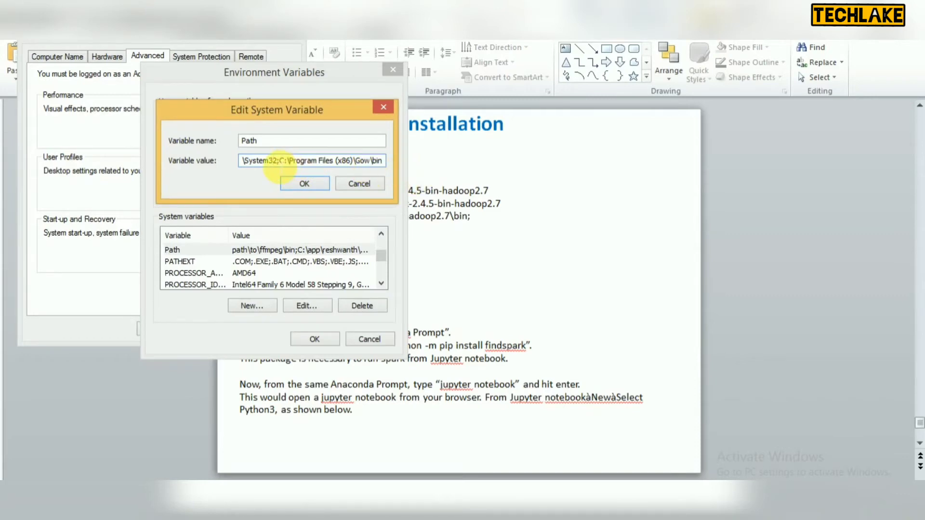
pyautogui.press('Left')
pyautogui.press('Left')
pyautogui.press('Left')
pyautogui.press('Left')
pyautogui.press('Left')
pyautogui.press('Left')
pyautogui.press('Left')
pyautogui.press('Left')
pyautogui.press('Left')
pyautogui.press('Left')
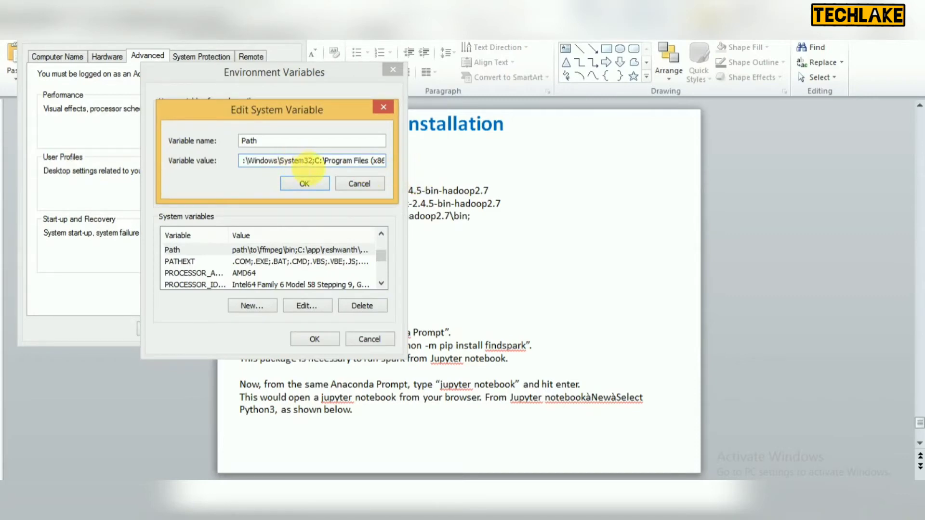
pyautogui.press('Left')
pyautogui.press('Left')
pyautogui.press('Left')
pyautogui.press('Left')
pyautogui.press('Left')
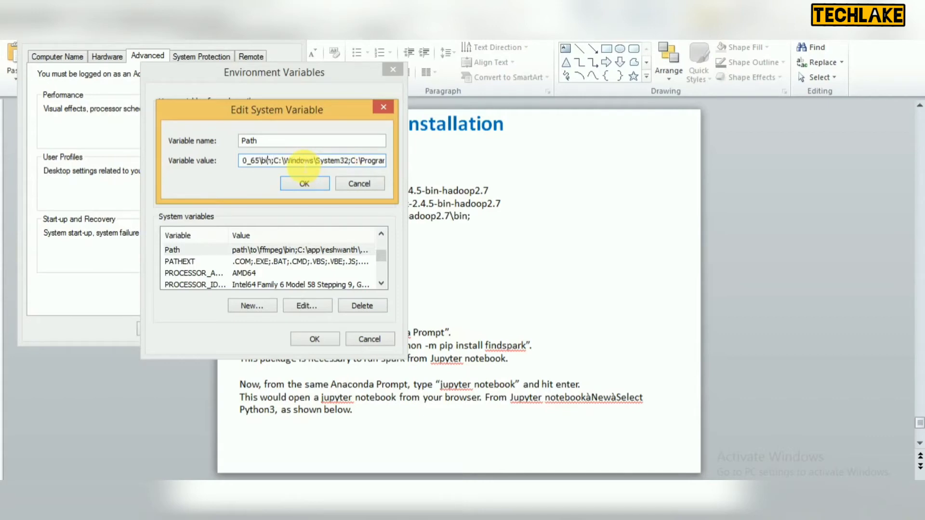
pyautogui.press('Left')
pyautogui.press('Left')
pyautogui.press('Left')
pyautogui.press('Left')
pyautogui.press('Left')
pyautogui.press('Left')
pyautogui.press('Left')
pyautogui.press('Left')
pyautogui.press('Left')
pyautogui.press('Left')
pyautogui.press('Left')
pyautogui.press('Left')
pyautogui.press('Left')
pyautogui.press('Left')
pyautogui.press('Left')
pyautogui.press('Left')
pyautogui.press('Left')
pyautogui.press('Left')
pyautogui.press('Left')
pyautogui.press('Left')
pyautogui.press('Left')
pyautogui.press('Left')
pyautogui.press('Left')
pyautogui.press('Left')
pyautogui.press('Left')
pyautogui.press('Left')
pyautogui.press('Left')
pyautogui.press('Left')
pyautogui.press('Left')
pyautogui.press('Left')
pyautogui.press('Left')
pyautogui.press('Left')
pyautogui.press('Left')
pyautogui.press('Left')
pyautogui.press('Left')
pyautogui.press('Left')
pyautogui.press('Left')
pyautogui.press('Left')
pyautogui.press('Left')
pyautogui.press('Left')
pyautogui.press('Left')
pyautogui.press('Left')
pyautogui.press('Left')
pyautogui.press('Left')
pyautogui.press('Left')
pyautogui.press('Left')
pyautogui.press('Left')
pyautogui.press('Left')
pyautogui.press('Left')
pyautogui.press('Left')
pyautogui.press('Left')
pyautogui.press('Left')
pyautogui.press('Left')
pyautogui.press('Left')
pyautogui.press('Left')
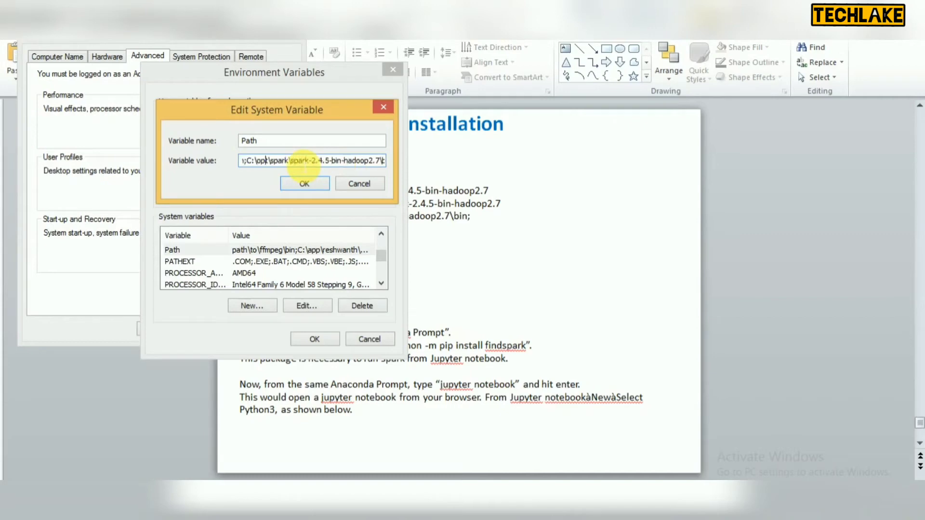
pyautogui.press('Left')
pyautogui.press('Left')
pyautogui.press('Left')
pyautogui.press('Left')
pyautogui.press('Left')
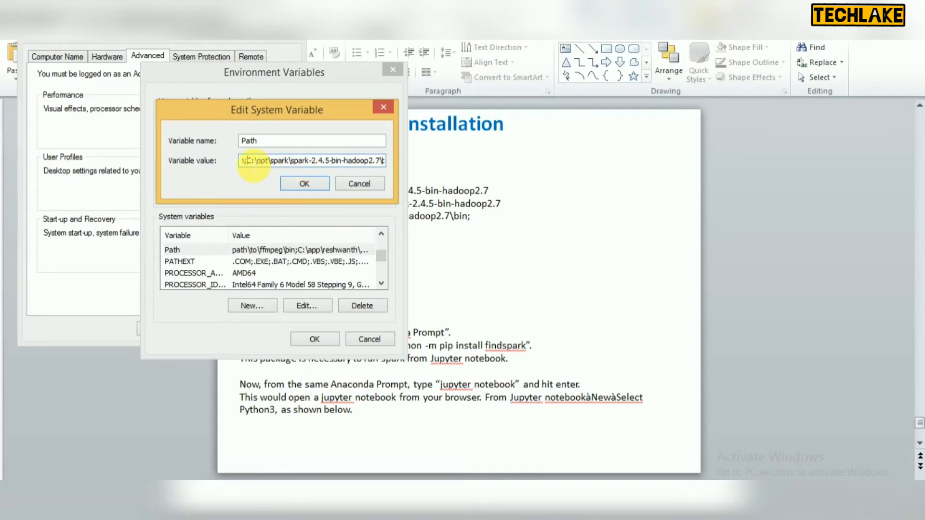
pyautogui.press('Delete')
pyautogui.press('Delete')
pyautogui.press('Delete')
pyautogui.press('Delete')
pyautogui.press('Delete')
pyautogui.press('Delete')
pyautogui.press('Delete')
pyautogui.press('Delete')
pyautogui.press('Delete')
pyautogui.press('Delete')
pyautogui.press('Delete')
pyautogui.press('Delete')
pyautogui.press('Delete')
pyautogui.press('Delete')
pyautogui.press('Delete')
pyautogui.press('Delete')
pyautogui.press('Delete')
pyautogui.press('Delete')
pyautogui.press('Delete')
pyautogui.press('Delete')
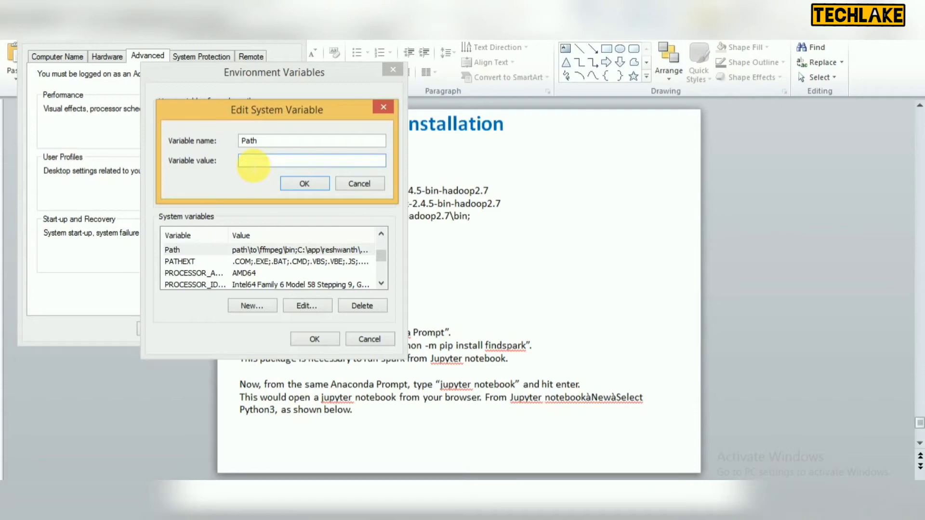
pyautogui.press('Delete')
pyautogui.press('Delete')
pyautogui.press('Delete')
pyautogui.press('Delete')
pyautogui.press('Delete')
pyautogui.press('Delete')
pyautogui.press('Delete')
pyautogui.press('Delete')
pyautogui.press('Delete')
pyautogui.press('Delete')
pyautogui.press('Delete')
pyautogui.press('Delete')
pyautogui.press('Delete')
pyautogui.press('Delete')
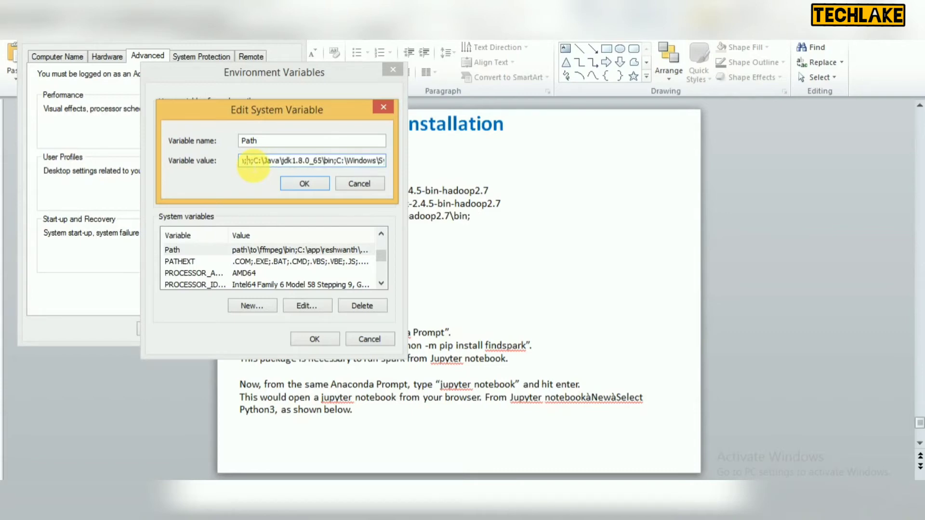
pyautogui.press('Delete')
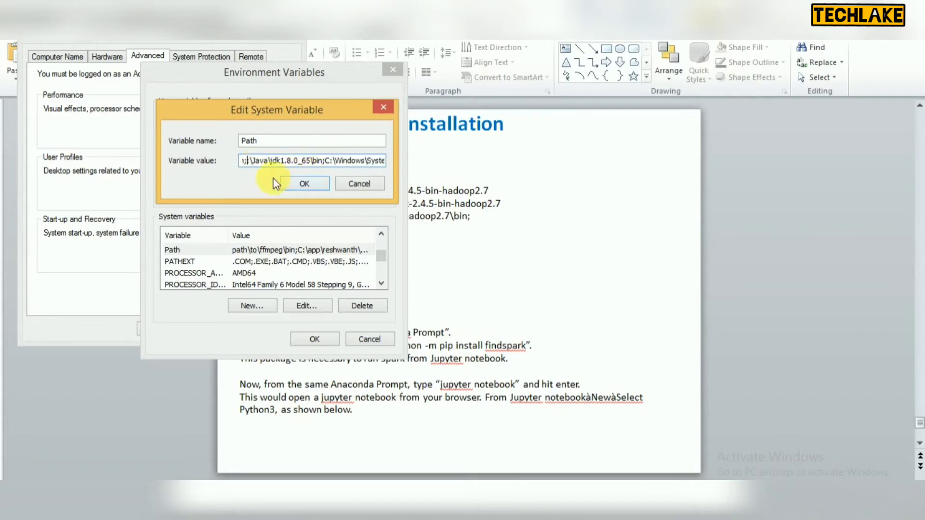
pyautogui.hotkey('ctrl', 'z')
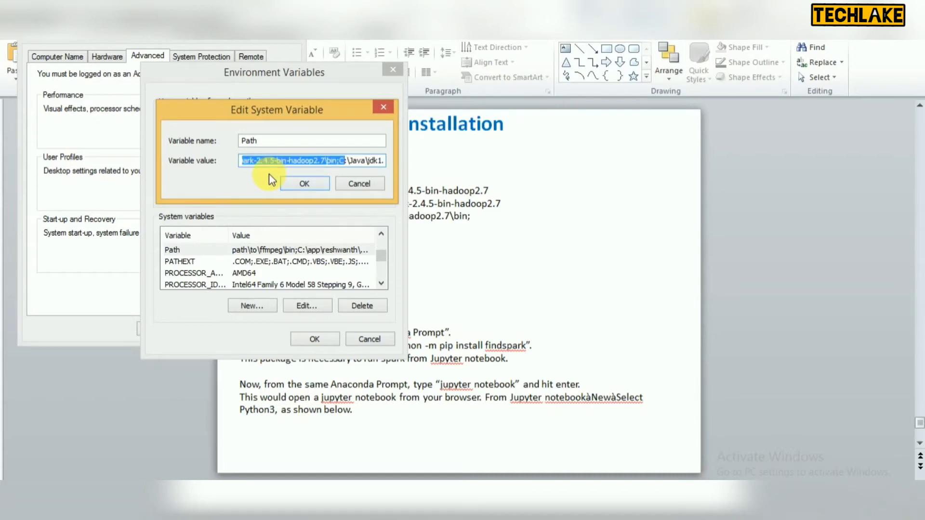
pyautogui.hotkey('shift', 'Left')
pyautogui.press('BackSpace')
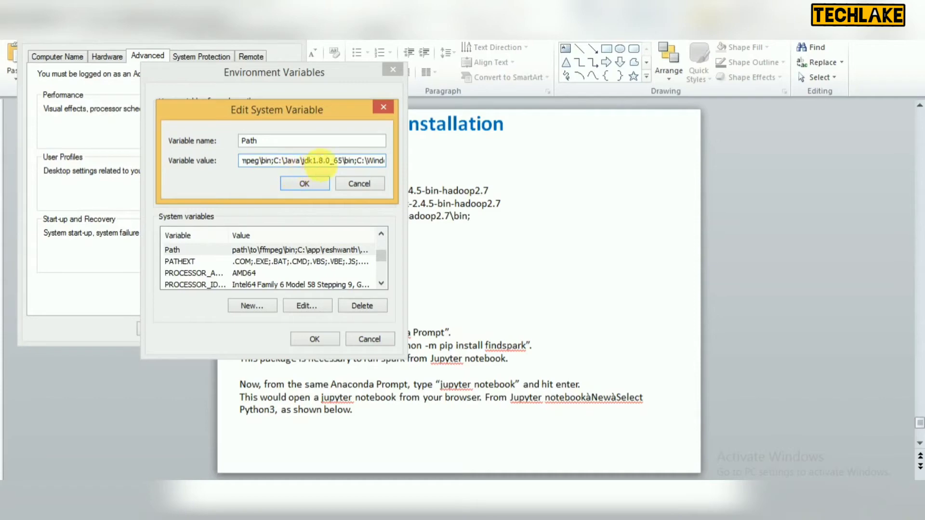
# Append C:\pyspark\spark-2.4.5-bin-hadoop2.7\bin; to the end of the Path system variable and save all environment variable changes.
pyautogui.press('Right')
pyautogui.press('Right')
pyautogui.press('Right')
pyautogui.press('Right')
pyautogui.press('Right')
pyautogui.press('Right')
pyautogui.press('Right')
pyautogui.press('Right')
pyautogui.press('Right')
pyautogui.press('Right')
pyautogui.press('Right')
pyautogui.press('Right')
pyautogui.press('Right')
pyautogui.press('Right')
pyautogui.press('Right')
pyautogui.press('Right')
pyautogui.press('Right')
pyautogui.press('Right')
pyautogui.press('Right')
pyautogui.press('Right')
pyautogui.press('Right')
pyautogui.press('Right')
pyautogui.press('Right')
pyautogui.press('Right')
pyautogui.press('Right')
pyautogui.press('Right')
pyautogui.press('Right')
pyautogui.press('Right')
pyautogui.press('Right')
pyautogui.press('Right')
pyautogui.press('Right')
pyautogui.press('Right')
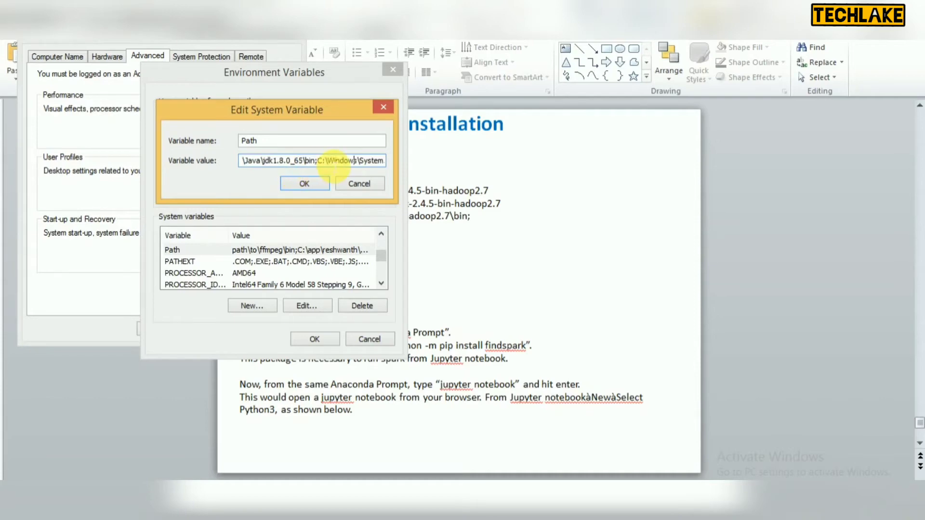
pyautogui.write(';')
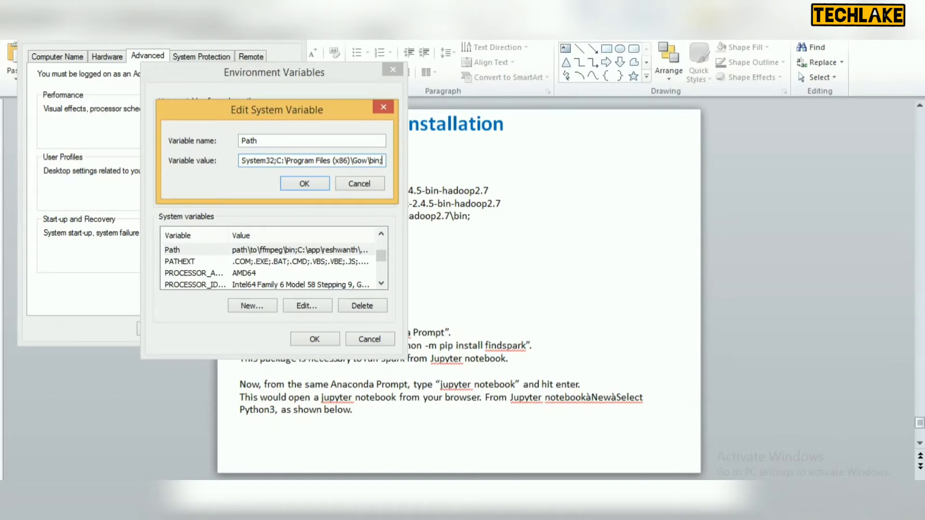
pyautogui.write('C:\\pyspark\\spark-2.4.5-bin-hadoop2.7')
pyautogui.write('\\')
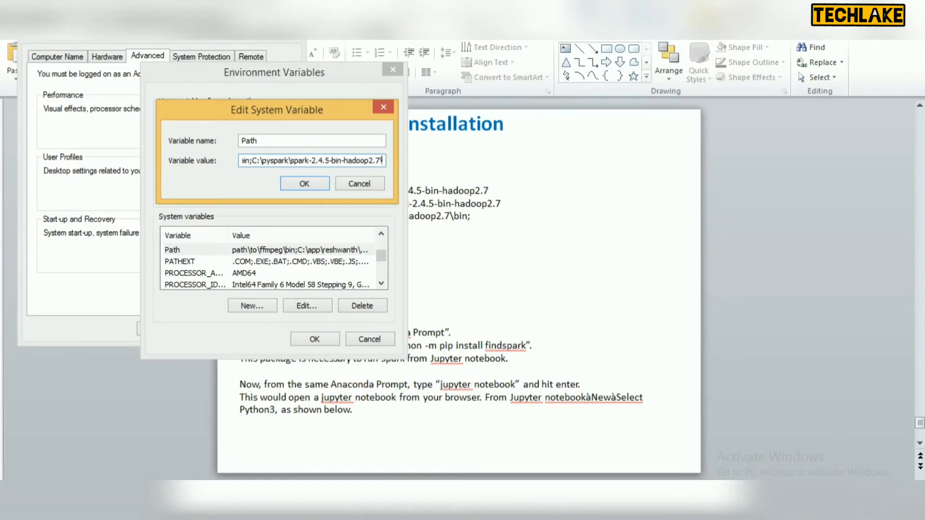
pyautogui.write('bin;')
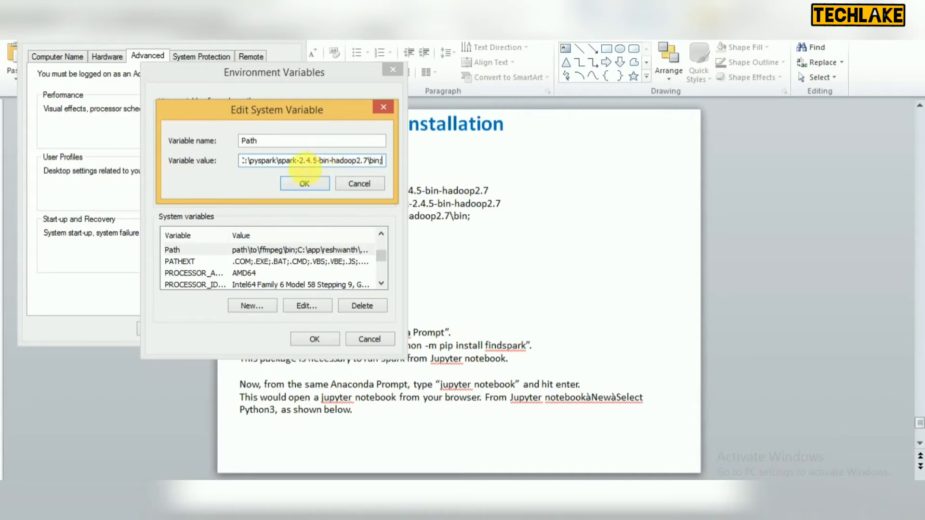
pyautogui.click(306, 184)
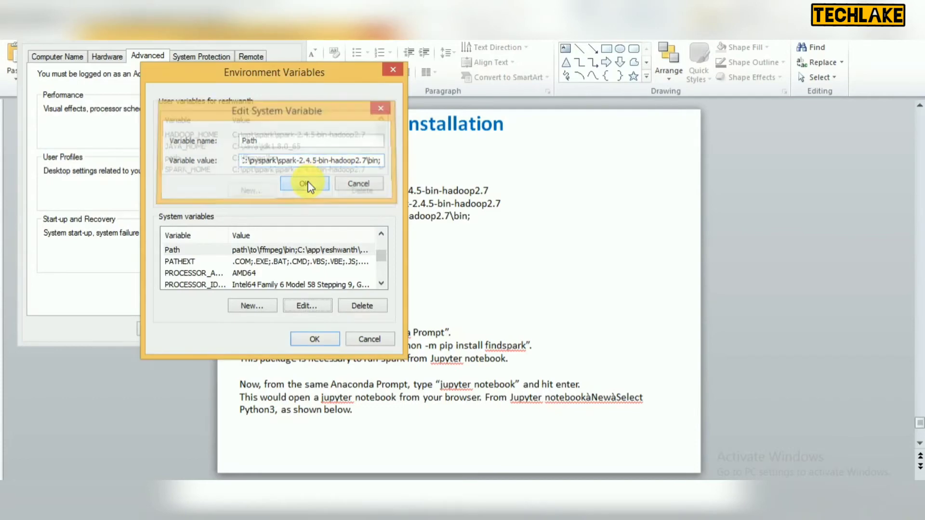
pyautogui.click(305, 339)
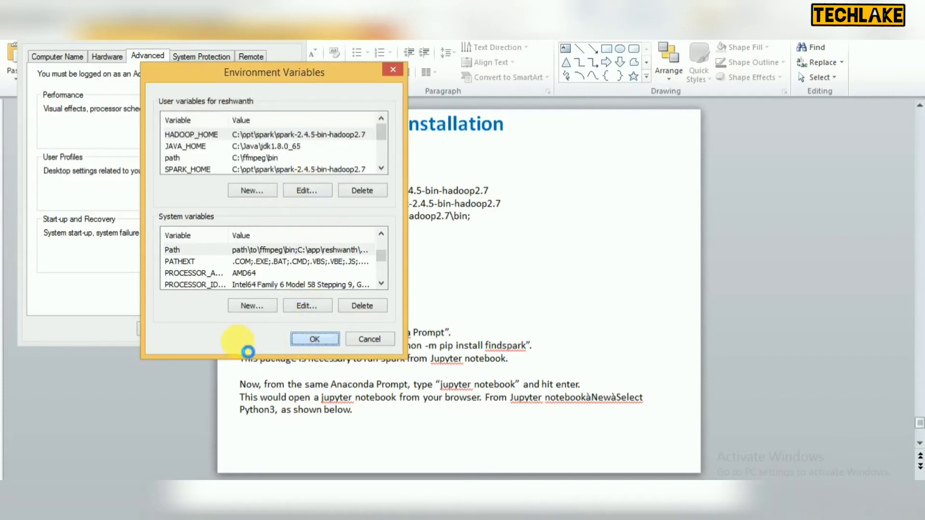
pyautogui.click(171, 331)
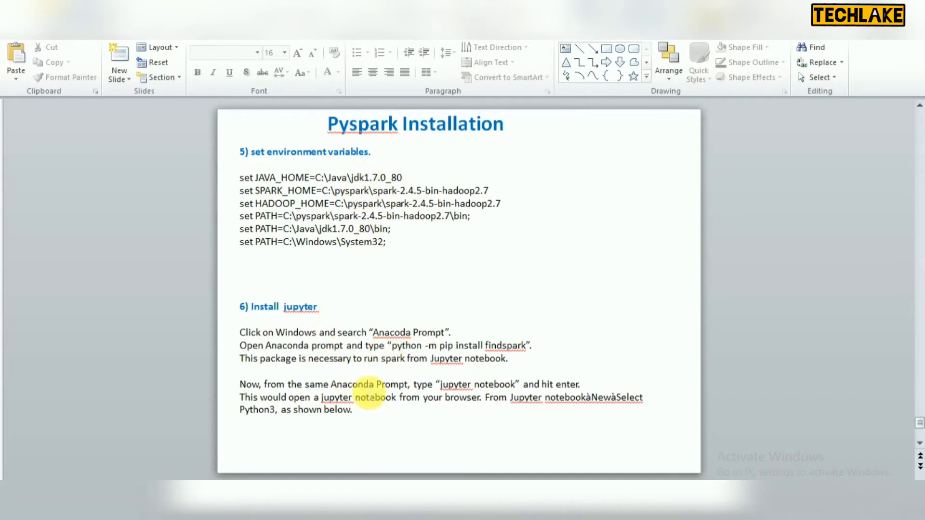
# Search Windows for Anaconda Prompt (Anaconda3), run it as administrator and reposition its window over the slide.
pyautogui.press('super')
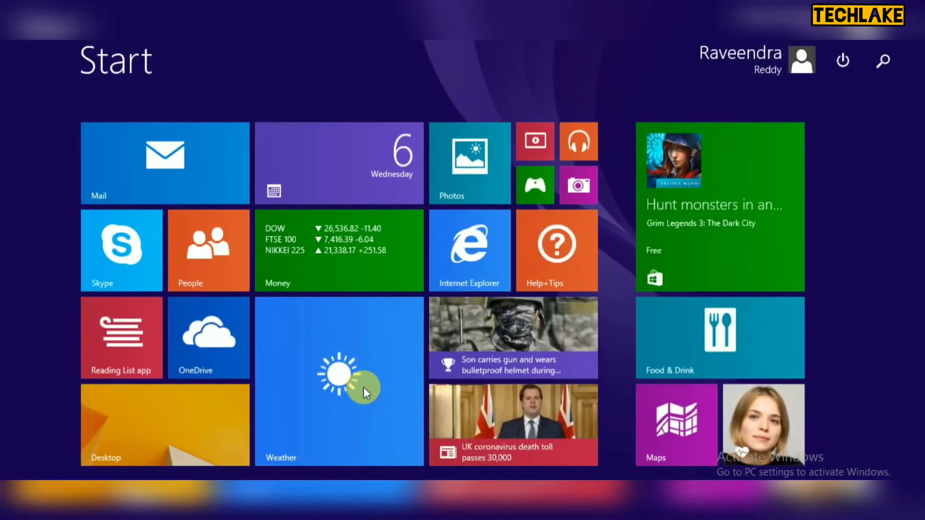
pyautogui.write('anaconda Prompt (Anaconda3')
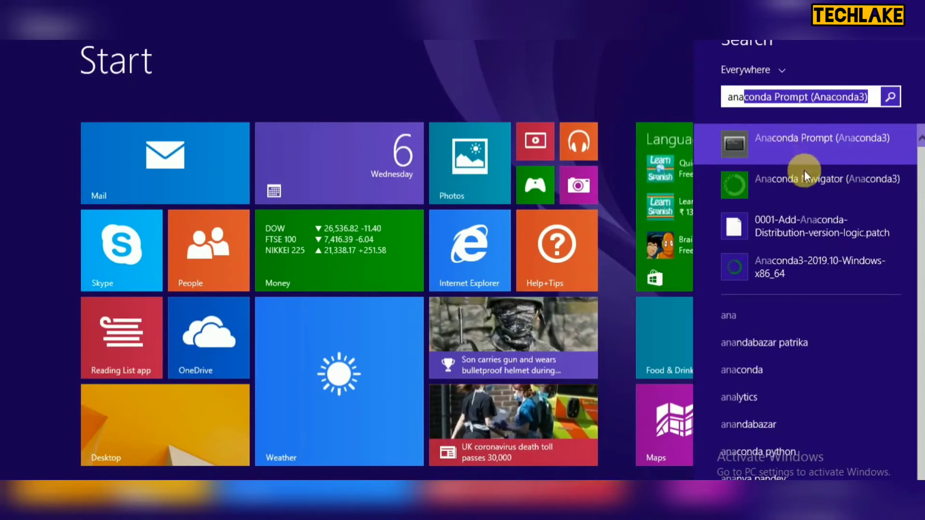
pyautogui.rightClick(808, 143)
pyautogui.click(814, 276)
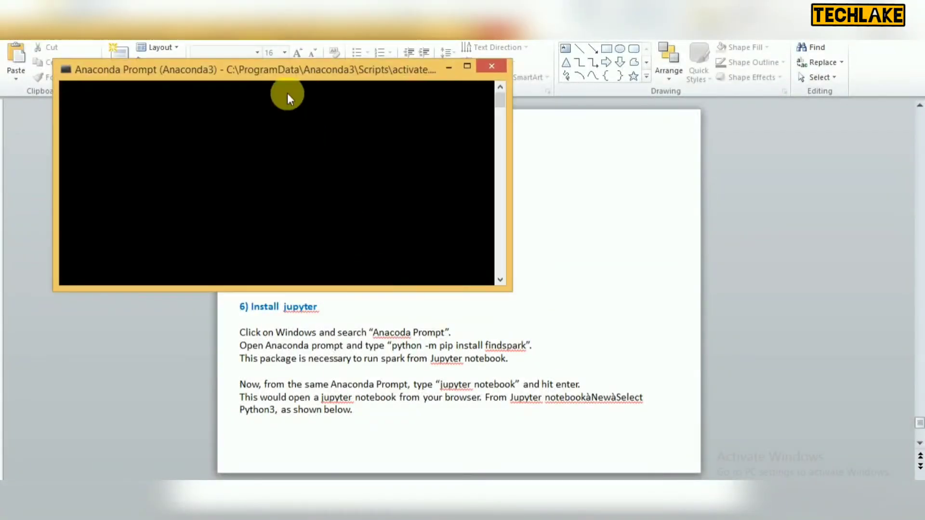
pyautogui.moveTo(277, 74); pyautogui.dragTo(377, 68)
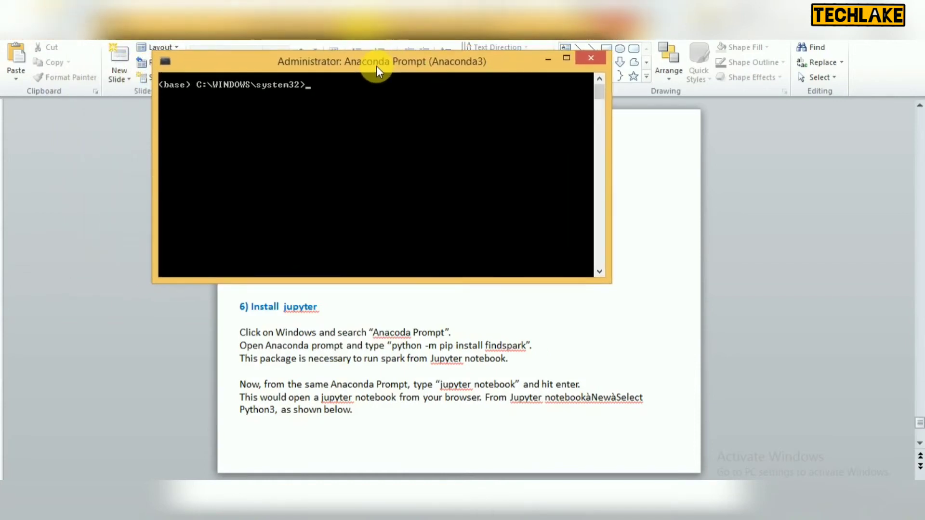
# Copy the command python -m pip install findspark from the slide and run it in the Anaconda Prompt.
pyautogui.click(394, 353)
pyautogui.moveTo(392, 347); pyautogui.dragTo(510, 345)
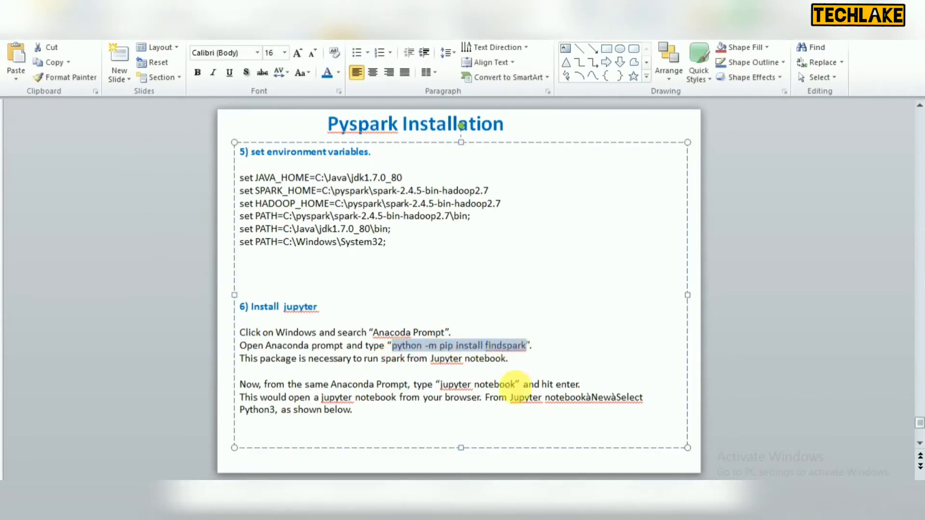
pyautogui.hotkey('alt', 'Tab')
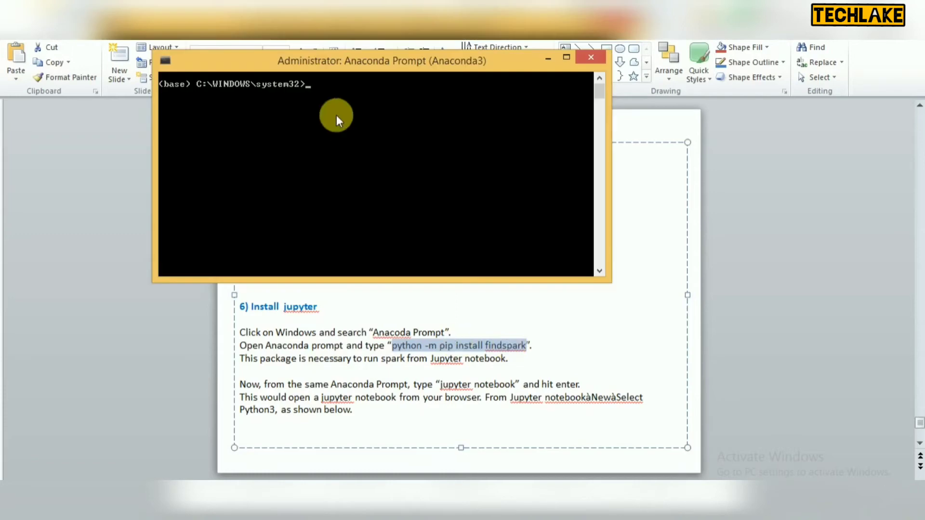
pyautogui.rightClick(336, 114)
pyautogui.click(369, 156)
pyautogui.press('Return')
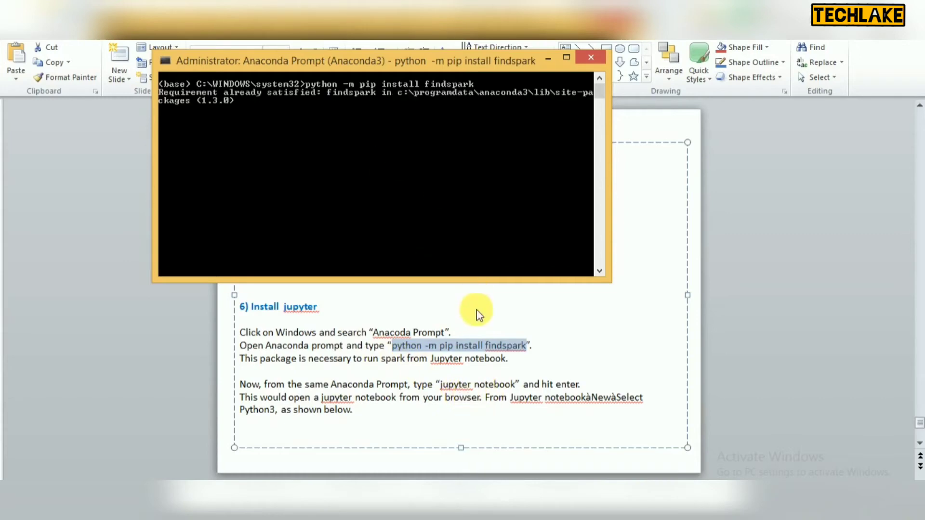
# Copy the command jupyter notebook from the slide and run it in the Anaconda Prompt.
pyautogui.click(442, 384)
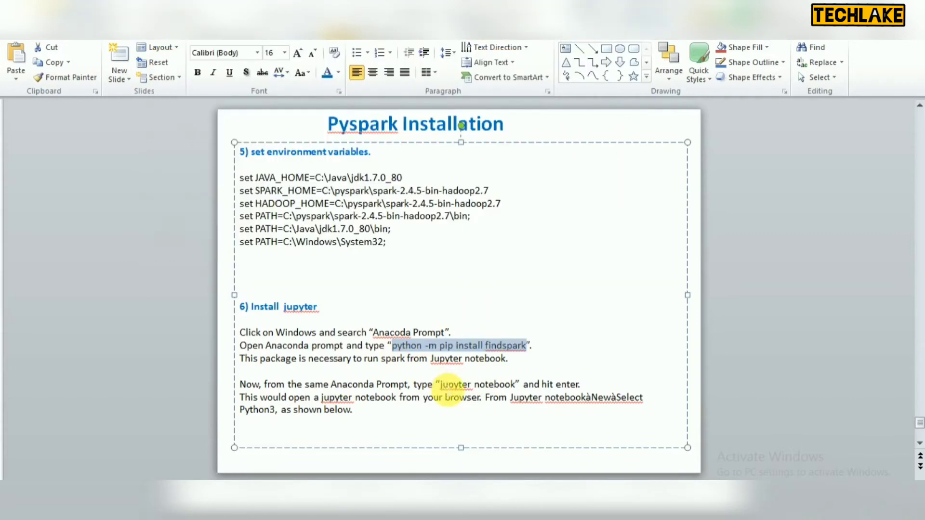
pyautogui.moveTo(441, 385); pyautogui.dragTo(515, 384)
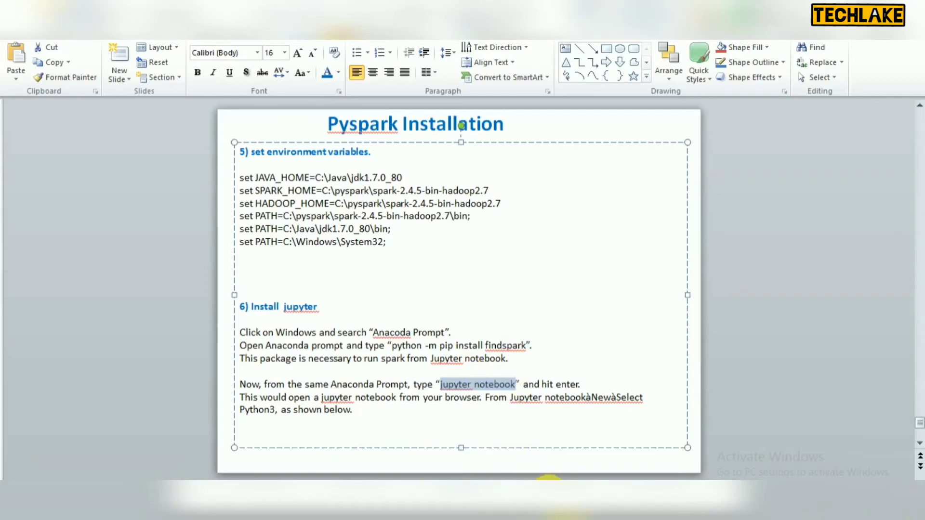
pyautogui.hotkey('alt', 'Tab')
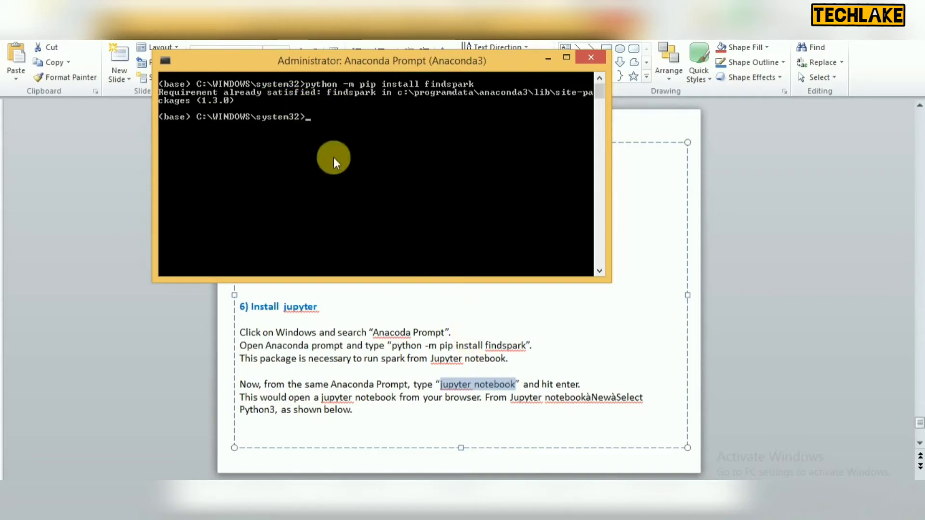
pyautogui.click(442, 382)
pyautogui.moveTo(441, 382); pyautogui.dragTo(511, 388)
pyautogui.hotkey('ctrl', 'c')
pyautogui.click(548, 507)
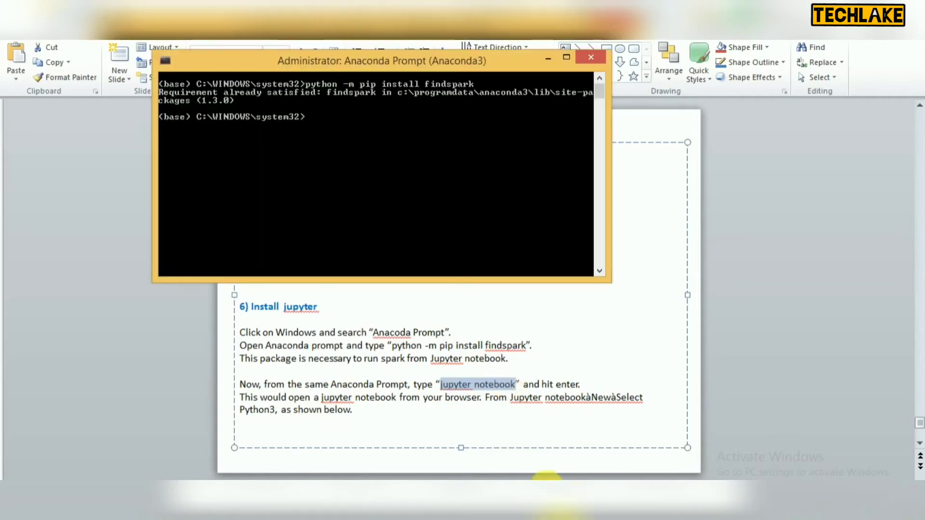
pyautogui.rightClick(320, 149)
pyautogui.click(346, 188)
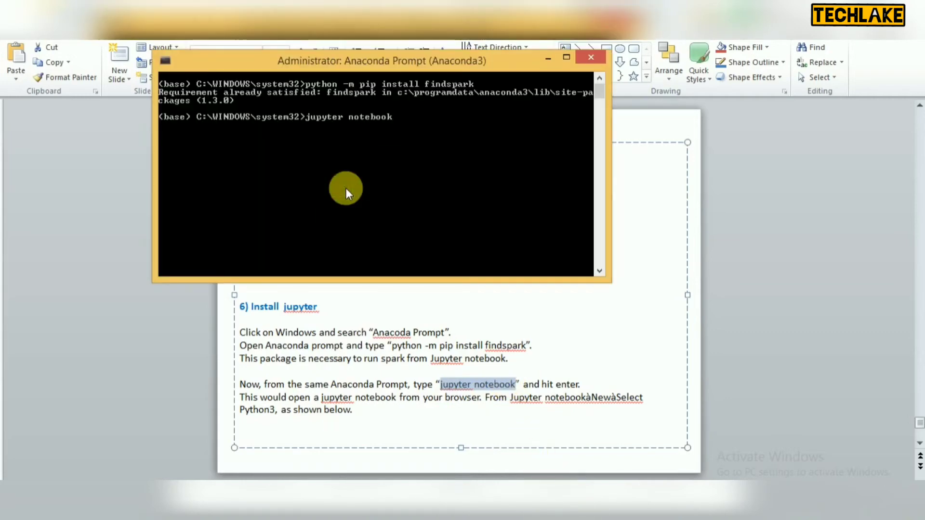
pyautogui.press('Return')
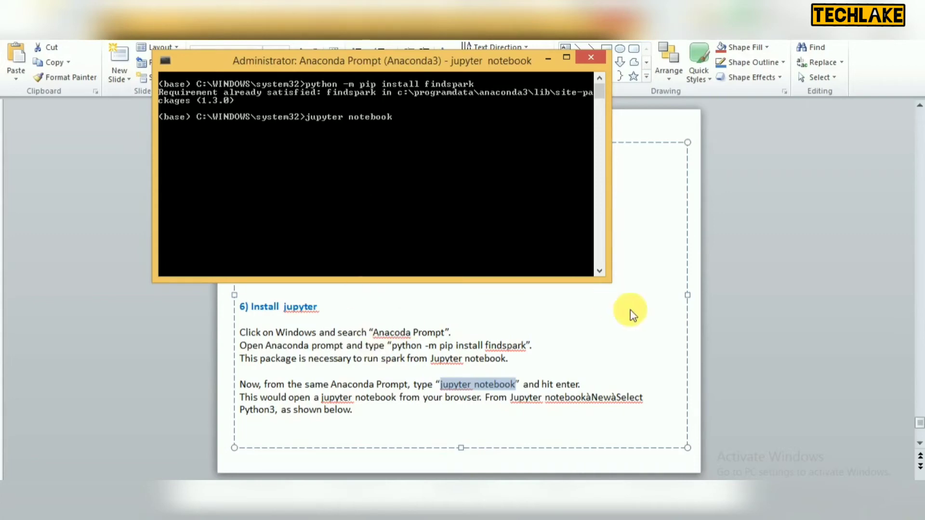
# Go to step 7 of the installation slides and open the C:\tmp\hive folder it names in File Explorer.
pyautogui.click(697, 339)
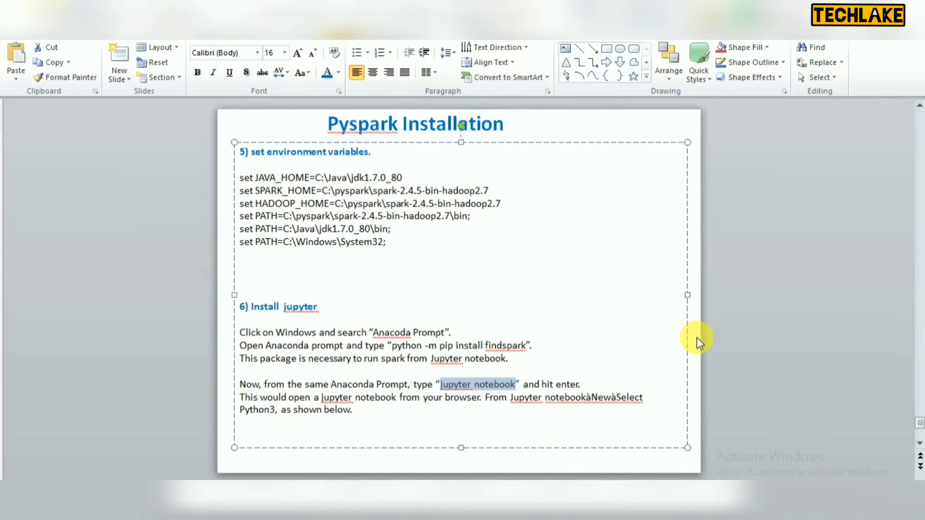
pyautogui.click(697, 339)
pyautogui.scroll(-1, 697, 337)
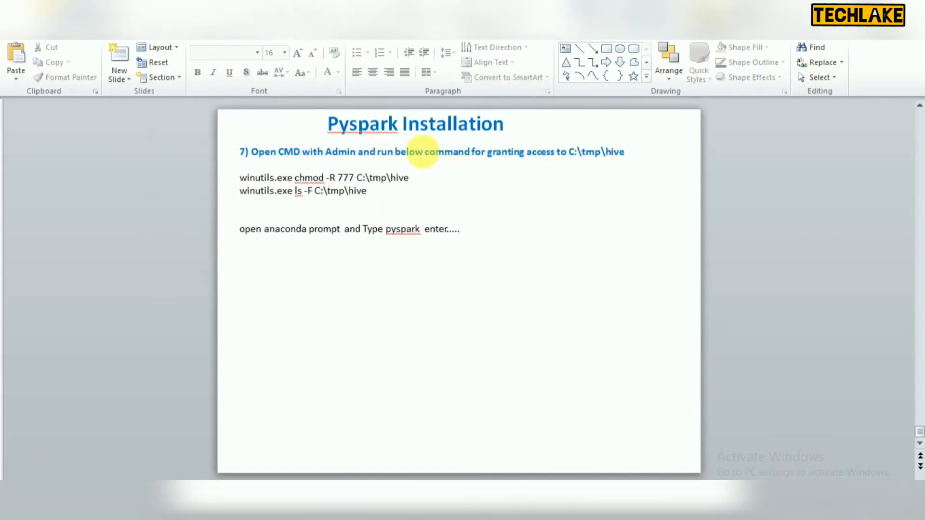
pyautogui.moveTo(415, 182); pyautogui.dragTo(356, 181)
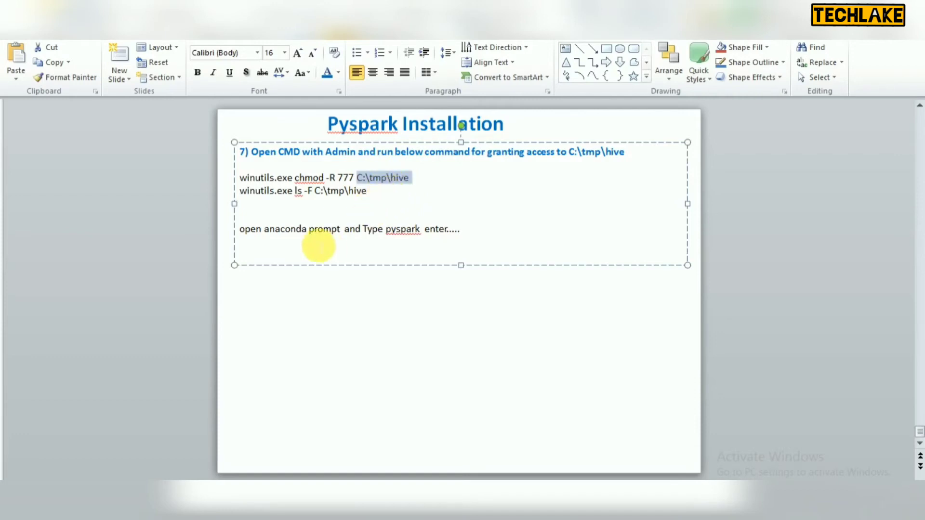
pyautogui.hotkey('alt', 'Tab')
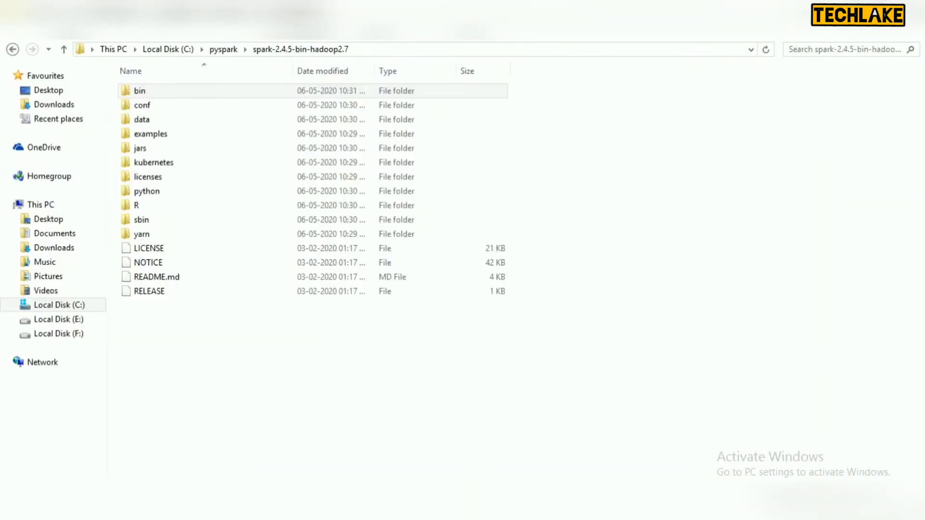
pyautogui.click(175, 48)
pyautogui.doubleClick(166, 238)
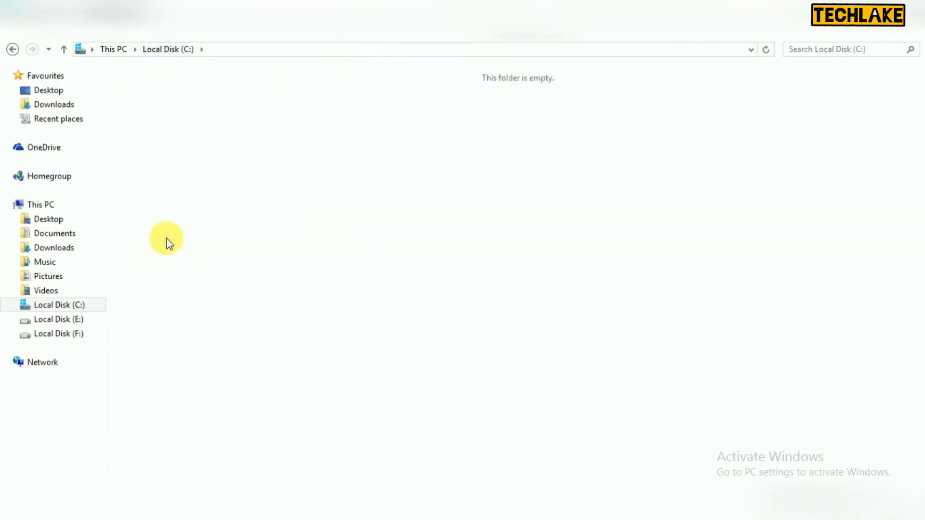
pyautogui.doubleClick(161, 117)
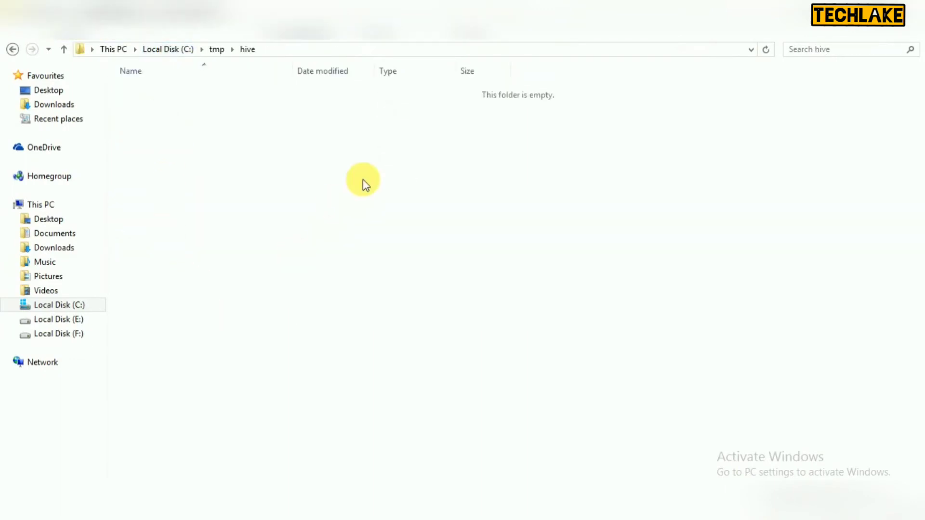
# Check the Jupyter Notebook server output in the Anaconda Prompt.
pyautogui.click(566, 518)
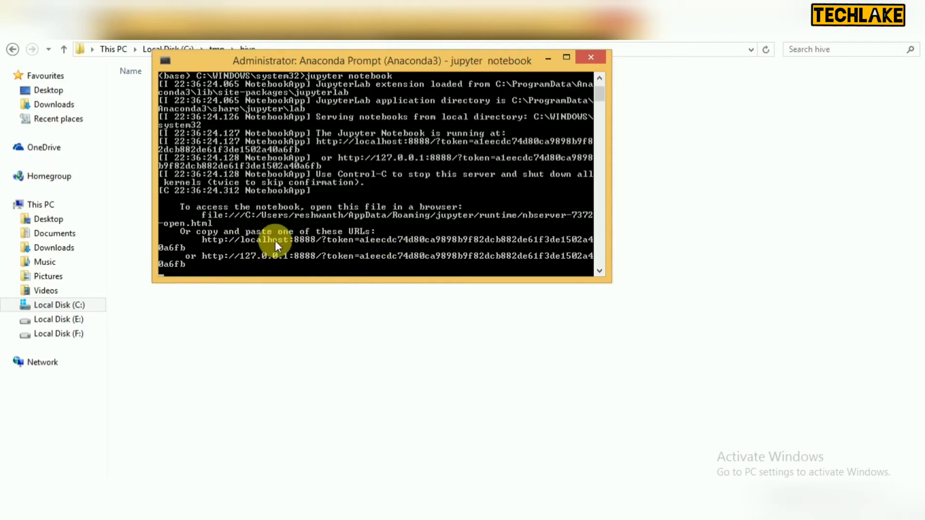
pyautogui.click(288, 336)
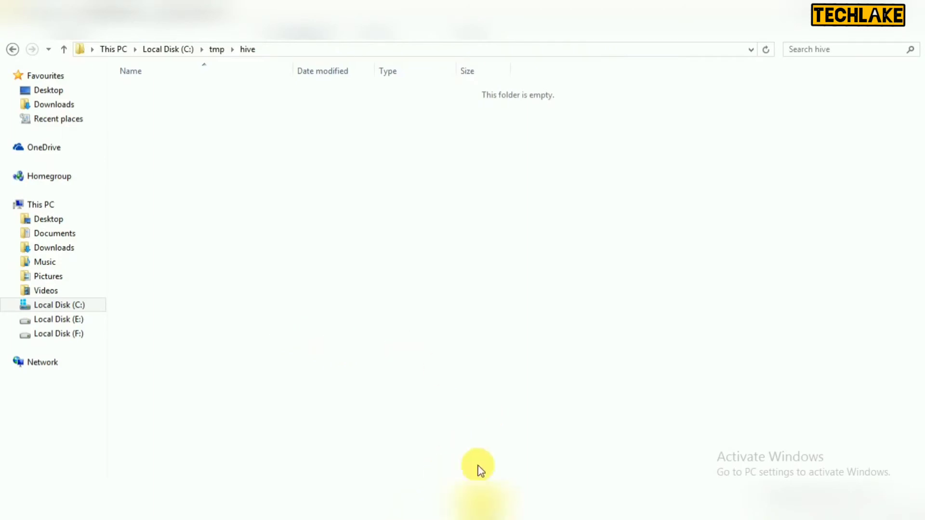
# Return to the PowerPoint slides and copy the command winutils.exe chmod -R 777 C:\tmp\hive from step 7.
pyautogui.click(337, 504)
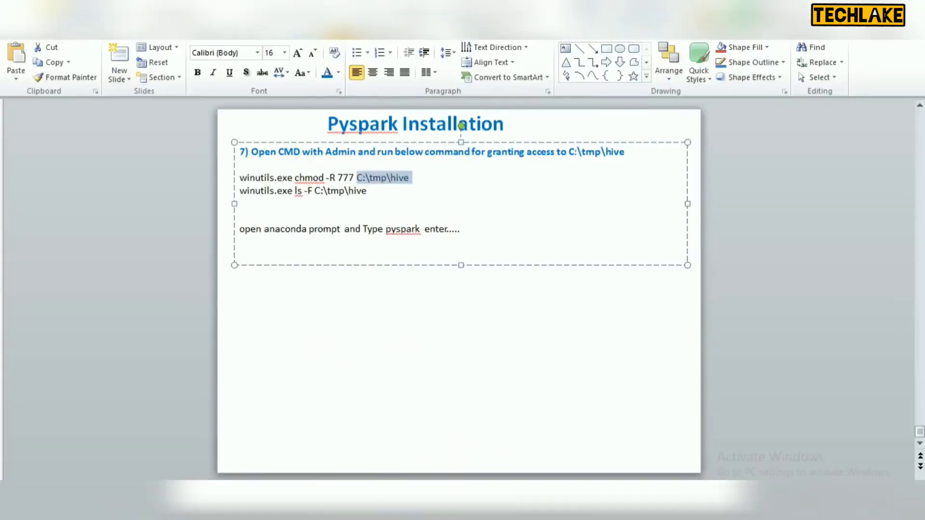
pyautogui.click(361, 319)
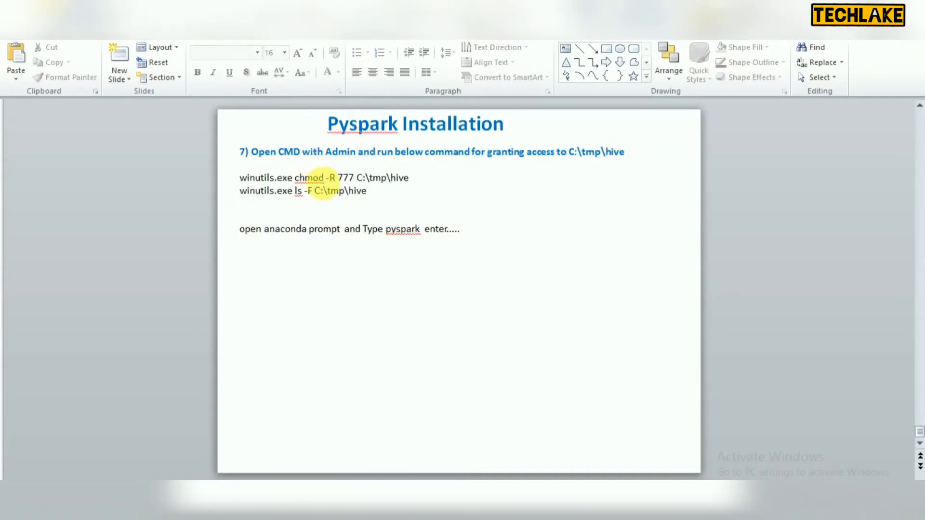
pyautogui.tripleClick(313, 179)
pyautogui.hotkey('ctrl', 'c')
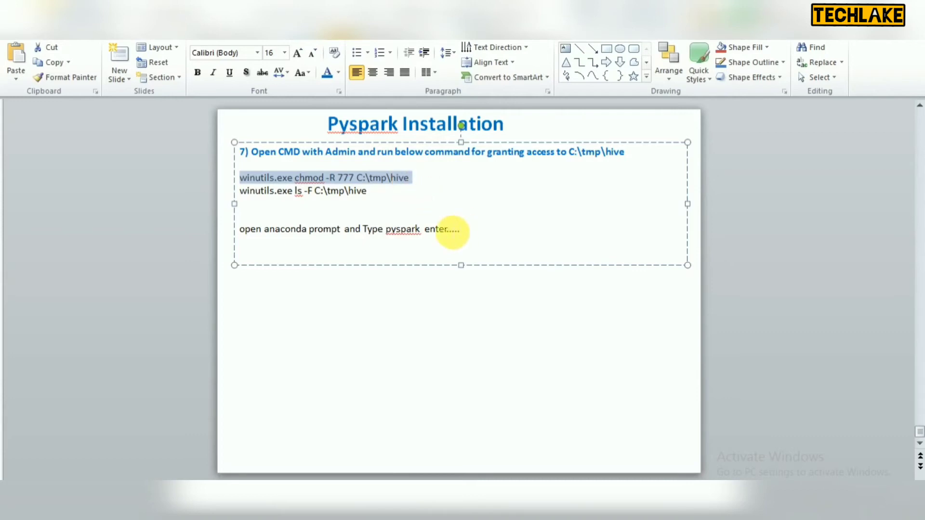
# Open Command Prompt as administrator and try to run the copied command winutils.exe chmod -R 777 C:\tmp\hive.
pyautogui.press('super')
pyautogui.write('cmd')
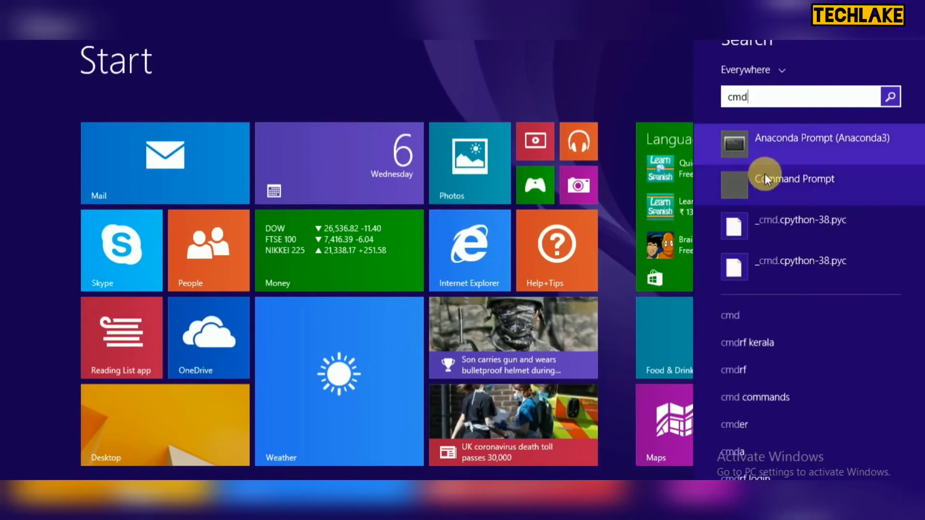
pyautogui.rightClick(767, 180)
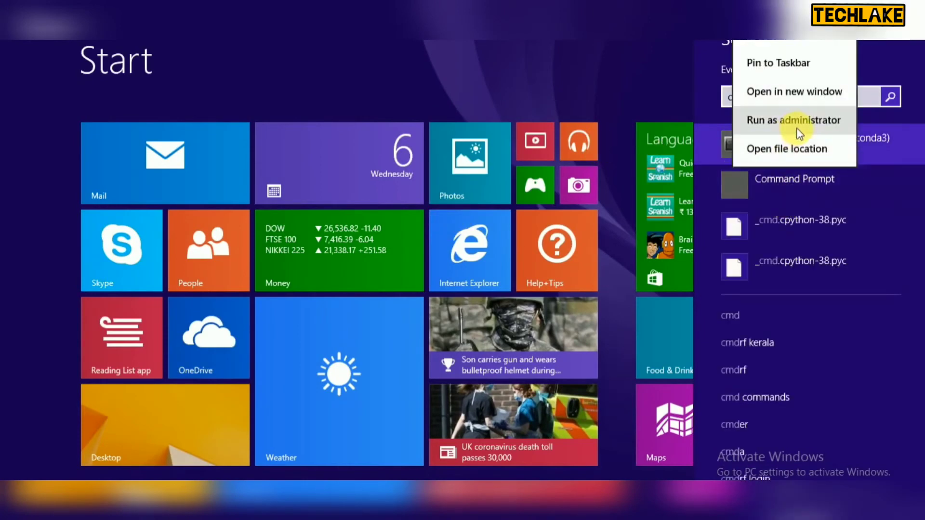
pyautogui.click(839, 128)
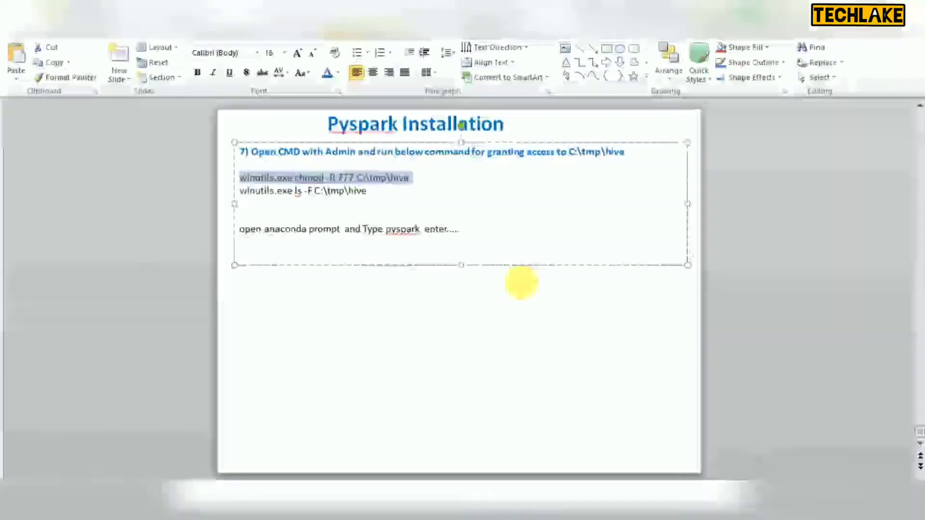
pyautogui.rightClick(221, 166)
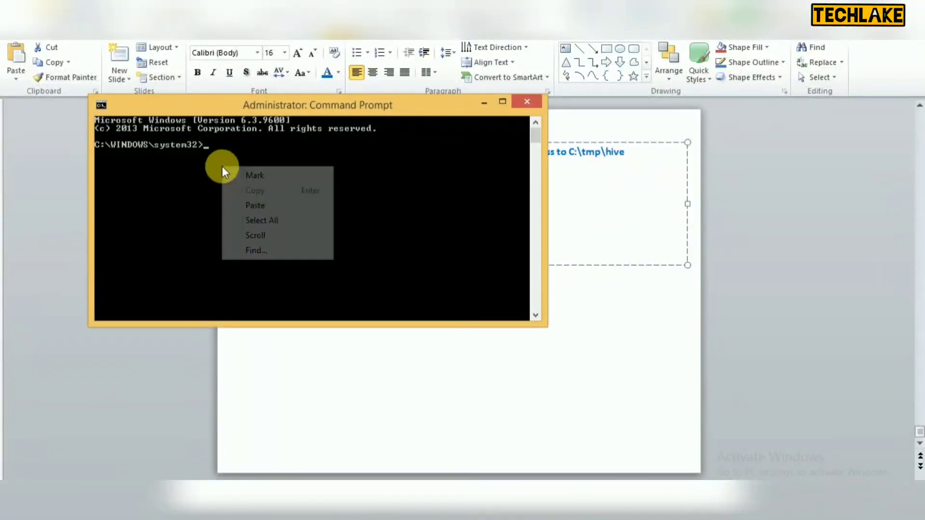
pyautogui.click(269, 207)
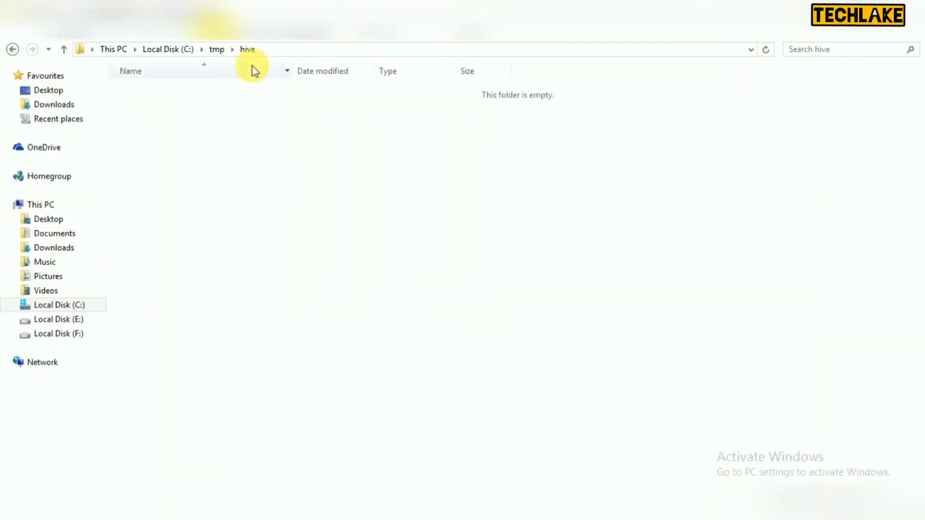
# Open the folder C:\pyspark\spark-2.4.5-bin-hadoop2.7\bin in File Explorer and copy its path.
pyautogui.click(183, 50)
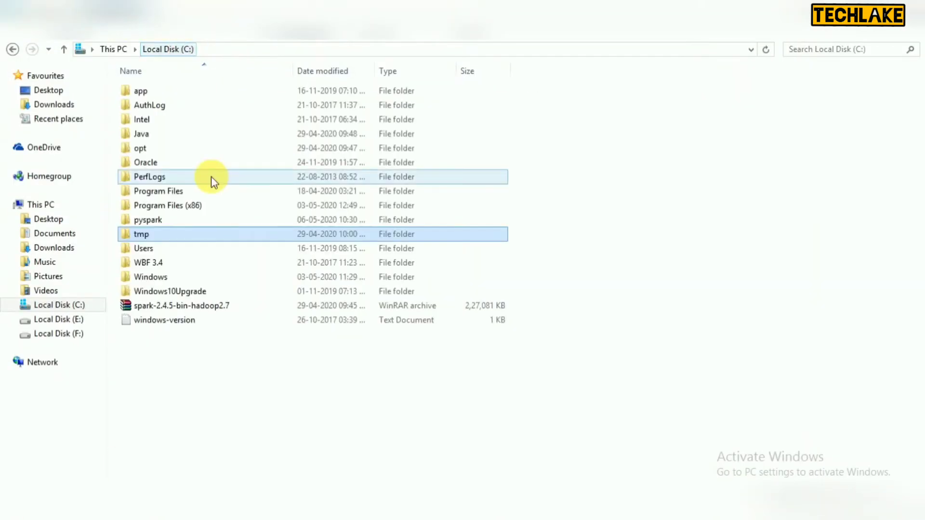
pyautogui.doubleClick(159, 220)
pyautogui.doubleClick(181, 93)
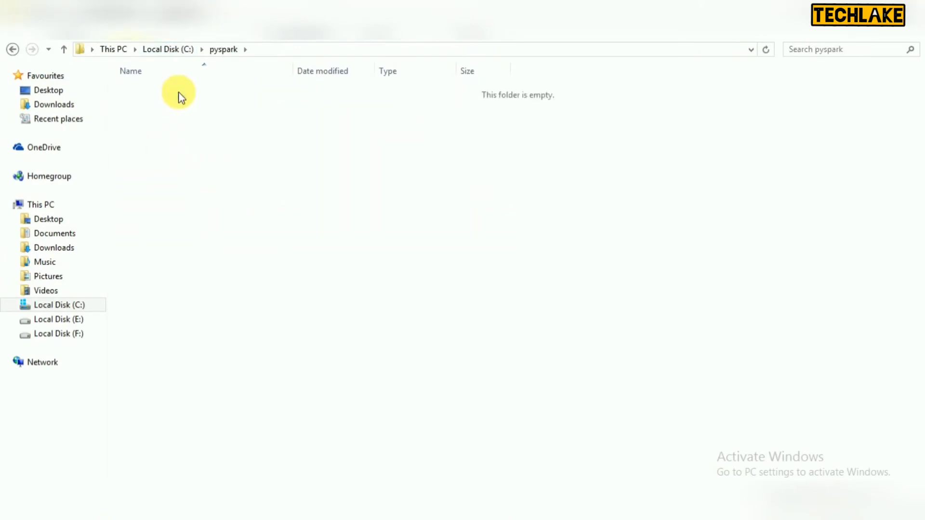
pyautogui.doubleClick(190, 91)
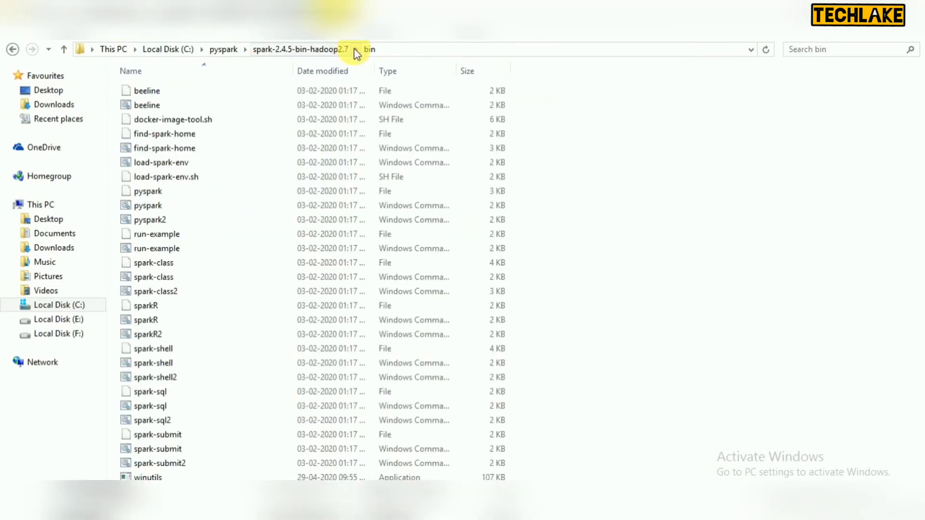
pyautogui.click(404, 50)
pyautogui.hotkey('ctrl', 'c')
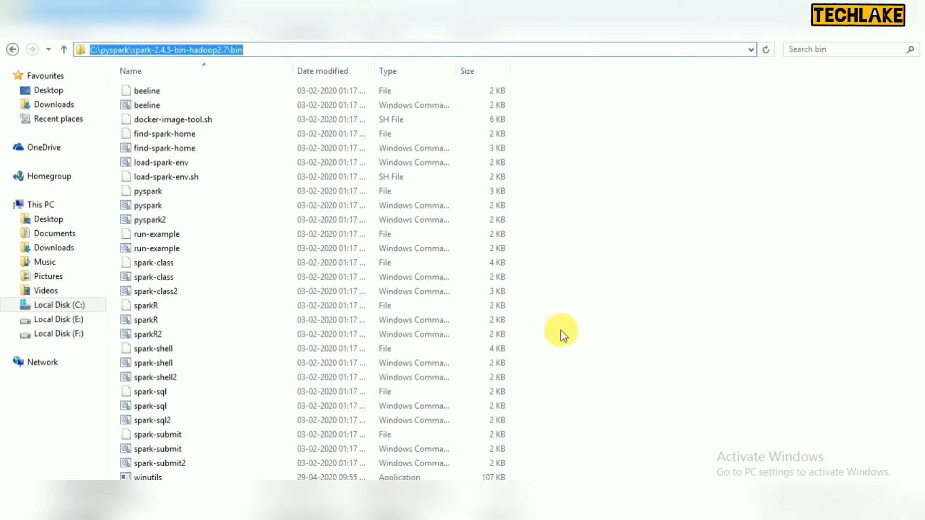
# In the administrator Command Prompt, change to C:\pyspark\spark-2.4.5-bin-hadoop2.7\bin and run winutils.exe chmod -R 777 C:\tmp\hive.
pyautogui.click(659, 511)
pyautogui.write('cd')
pyautogui.rightClick(318, 209)
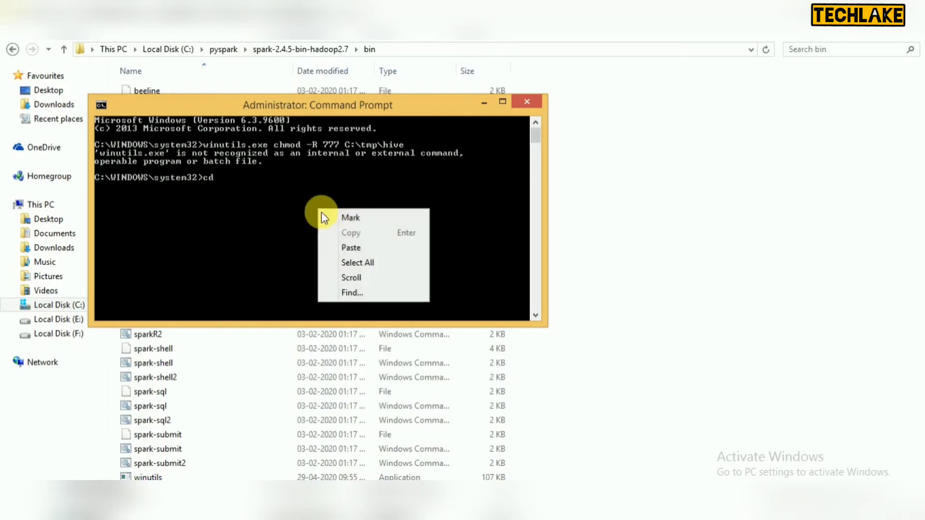
pyautogui.click(351, 243)
pyautogui.press('Return')
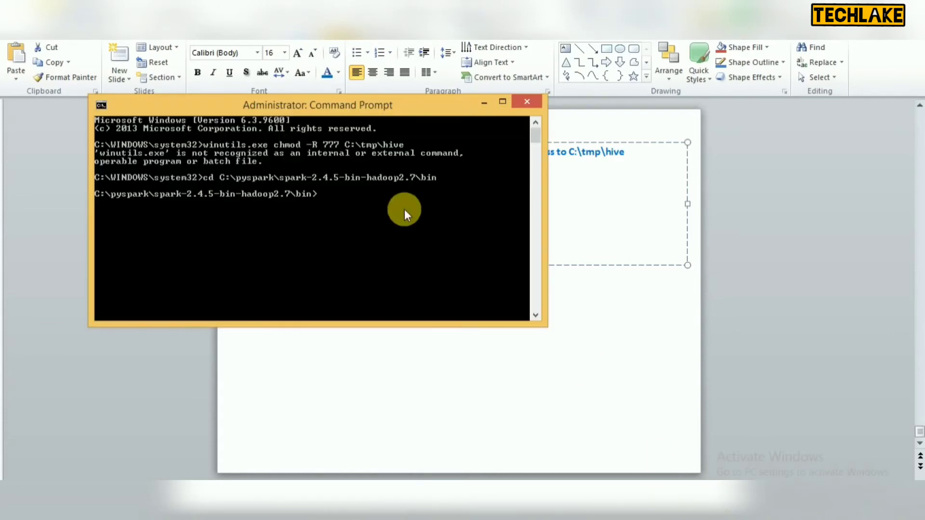
pyautogui.rightClick(404, 210)
pyautogui.click(434, 248)
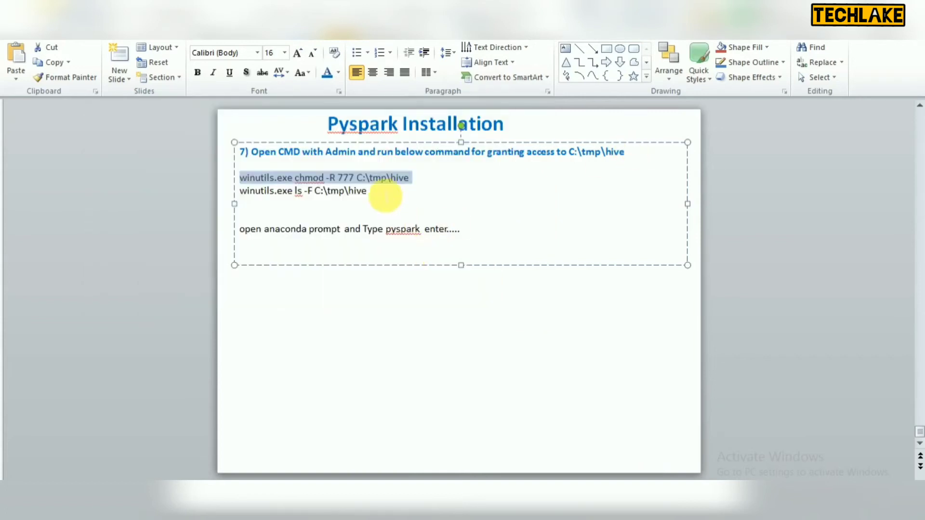
# Copy winutils.exe ls -F C:\tmp\hive from the slide, run it in the administrator Command Prompt, and return to the slide.
pyautogui.click(370, 191)
pyautogui.keyDown('shift'); pyautogui.click(241, 191); pyautogui.keyUp('shift')
pyautogui.hotkey('ctrl', 'c')
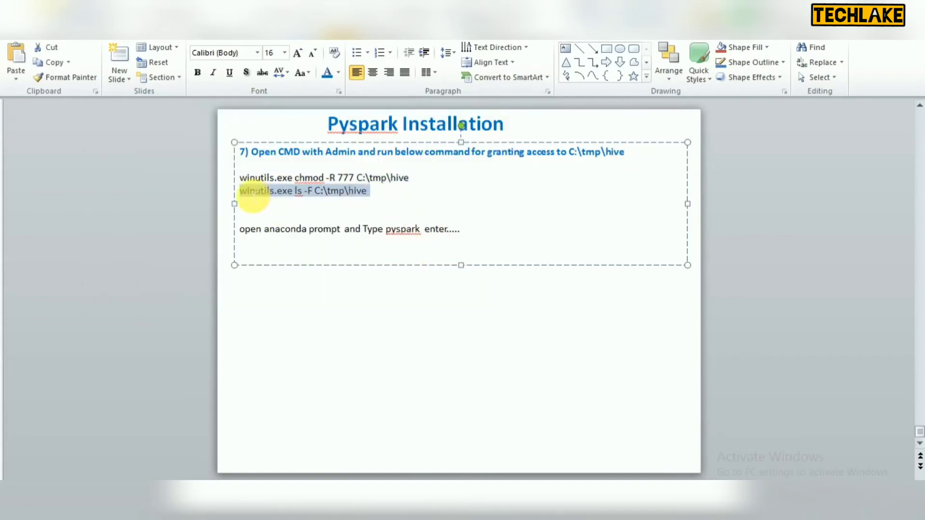
pyautogui.click(621, 475)
pyautogui.rightClick(320, 242)
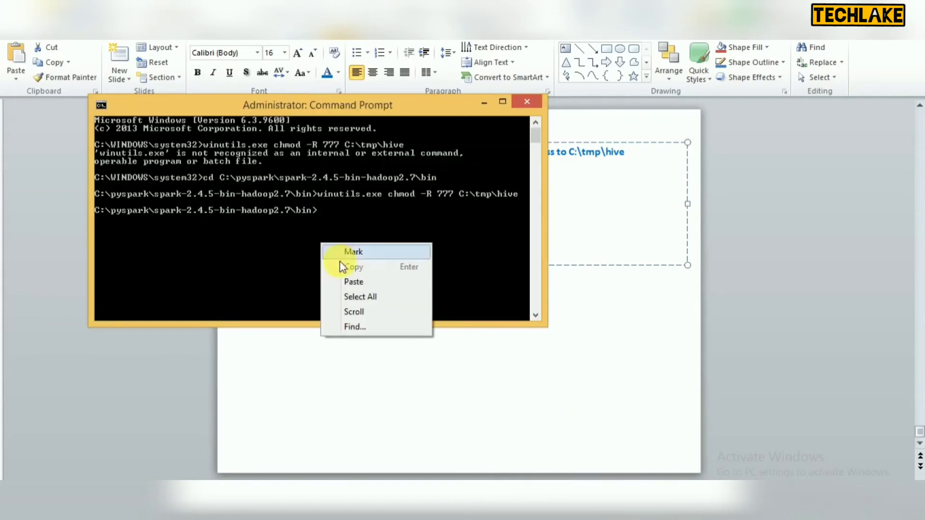
pyautogui.click(352, 281)
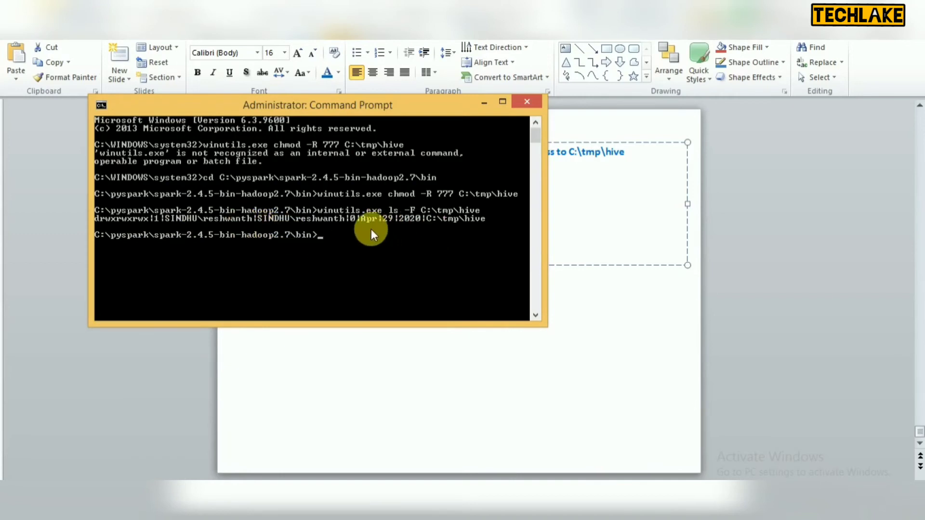
pyautogui.click(597, 344)
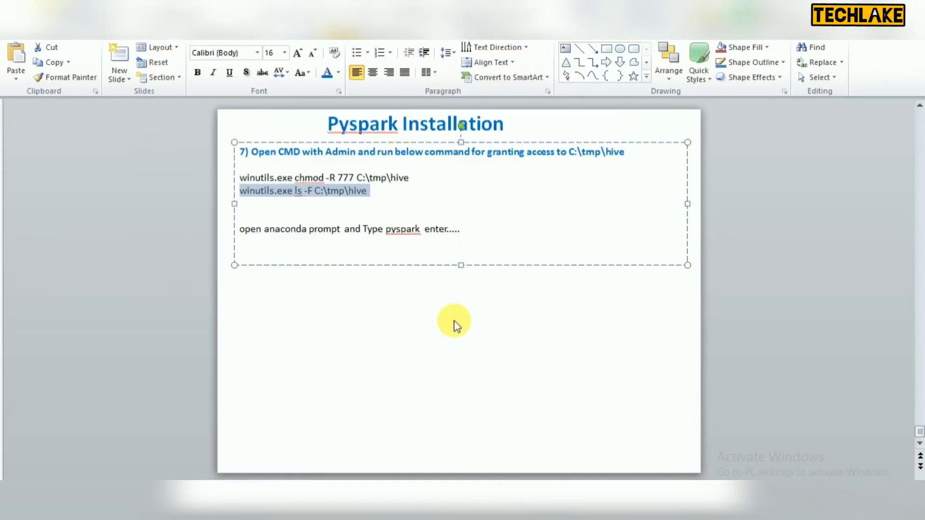
# Open a second Anaconda Prompt (Anaconda3) window alongside the one running Jupyter Notebook.
pyautogui.press('super')
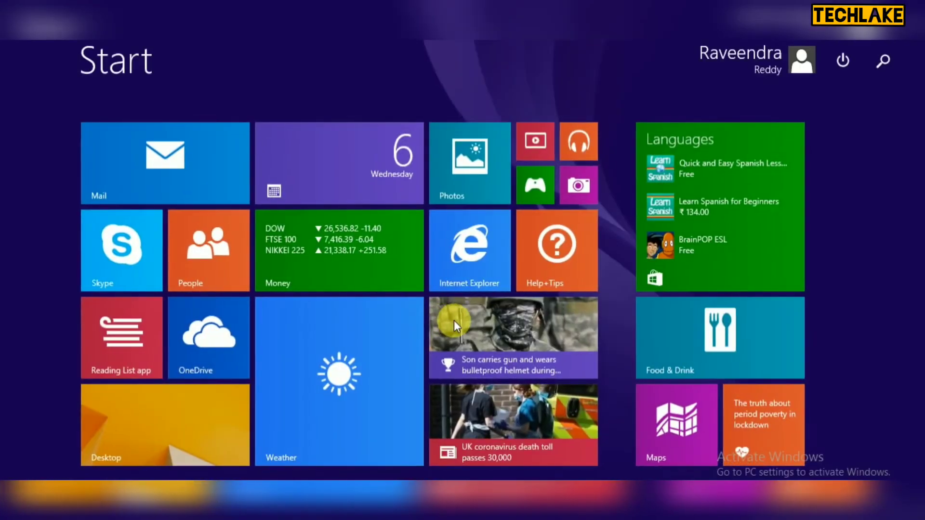
pyautogui.write('anaconda Prompt (Anaconda3')
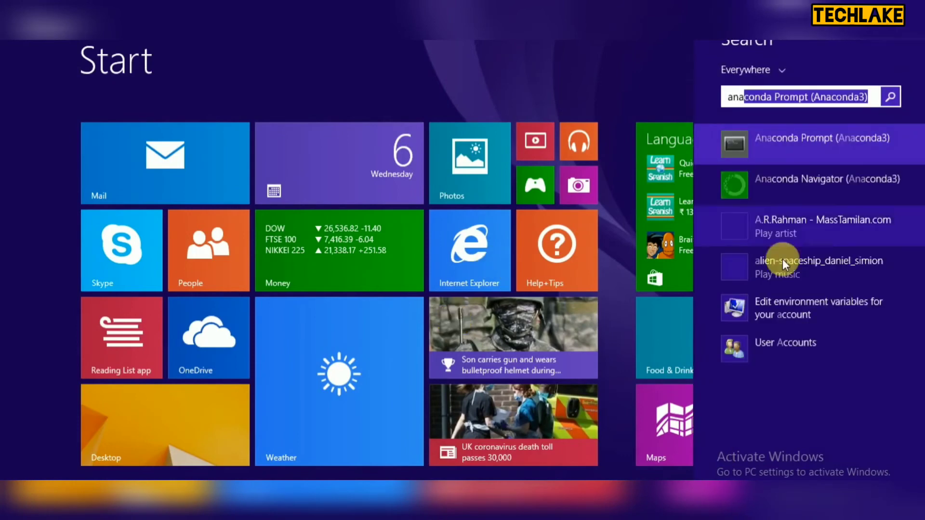
pyautogui.click(806, 149)
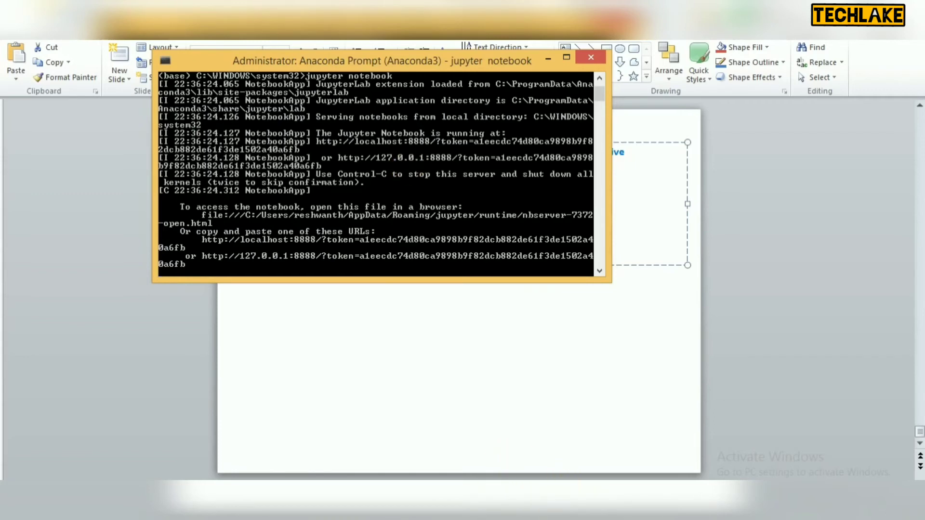
pyautogui.moveTo(559, 479)
pyautogui.rightClick(559, 501)
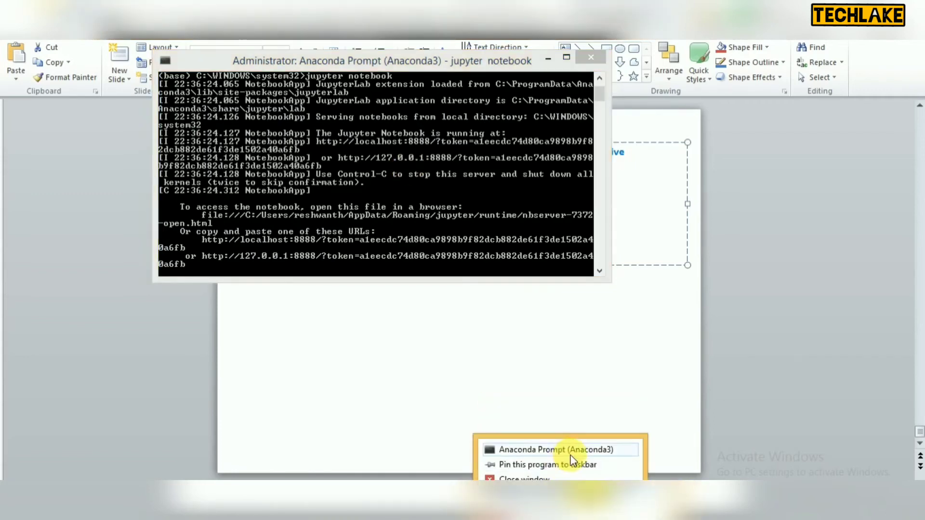
pyautogui.click(559, 446)
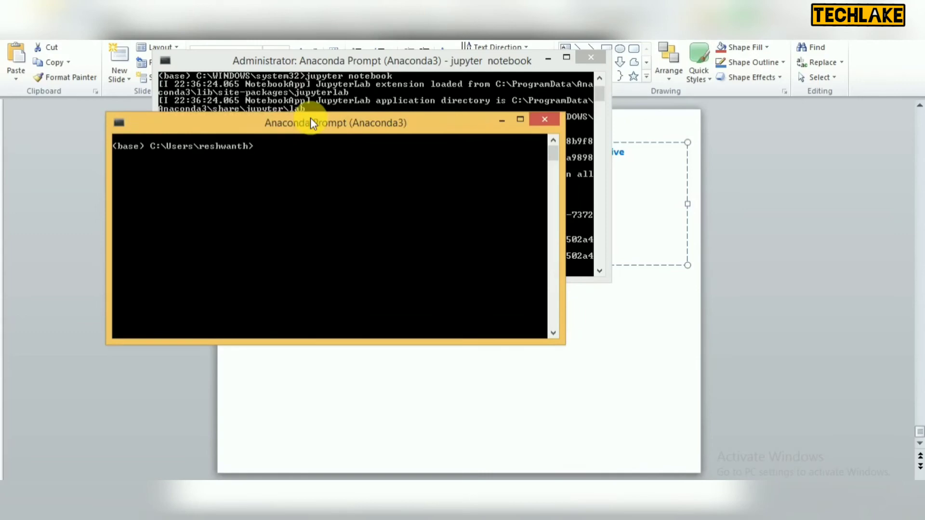
pyautogui.moveTo(310, 123); pyautogui.dragTo(323, 128)
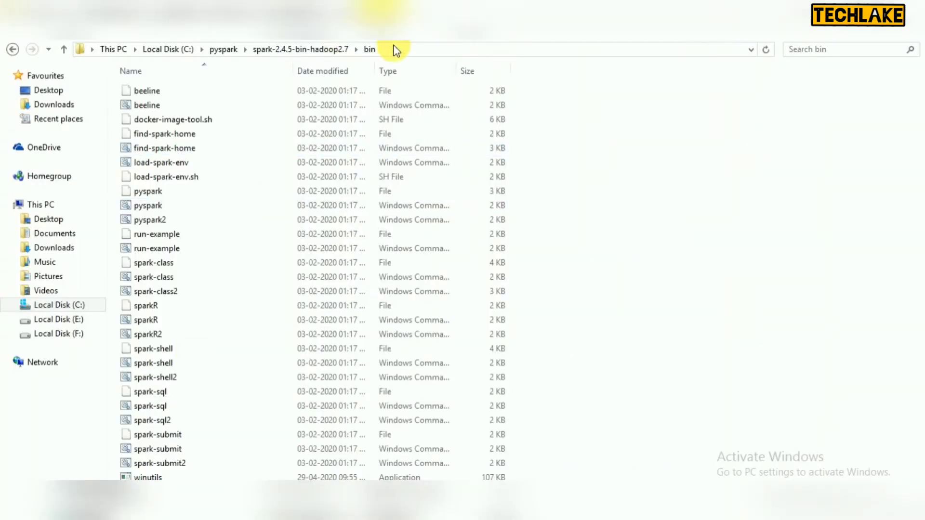
# Copy the Spark bin folder path from File Explorer and change the new Anaconda Prompt's directory to C:\pyspark\spark-2.4.5-bin-hadoop2.7\bin.
pyautogui.click(396, 51)
pyautogui.hotkey('ctrl', 'c')
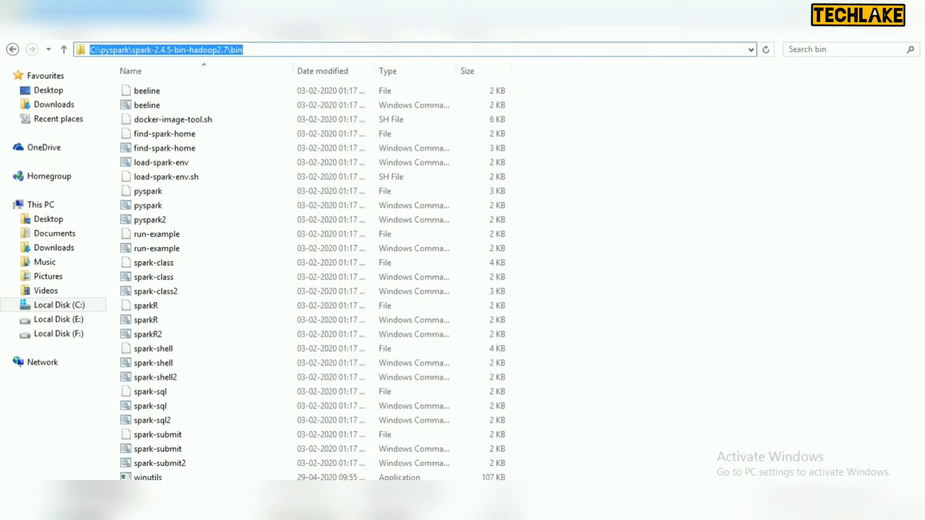
pyautogui.click(599, 413)
pyautogui.click(375, 230)
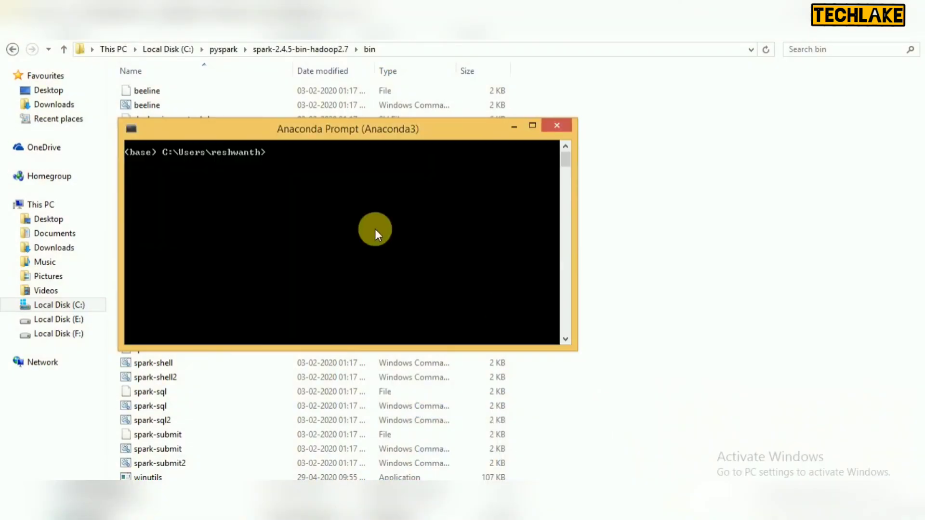
pyautogui.write('cd')
pyautogui.rightClick(375, 229)
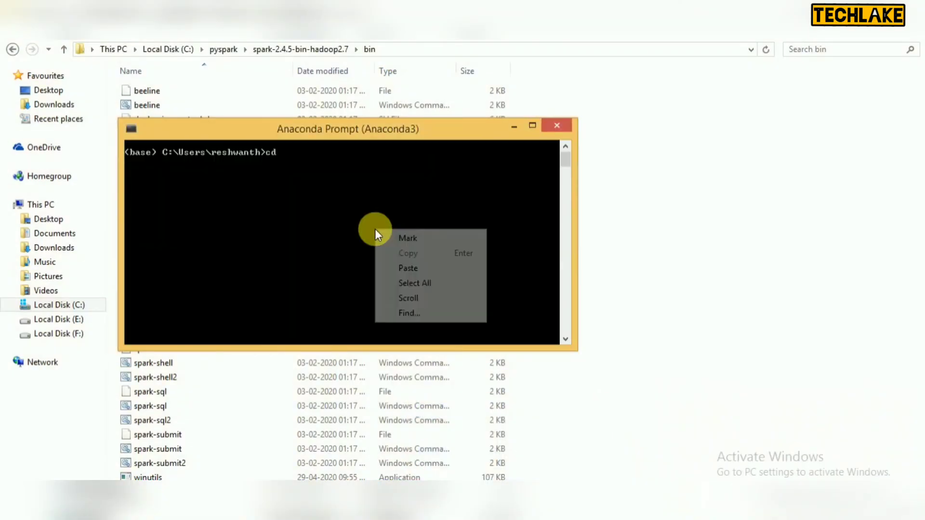
pyautogui.click(407, 269)
pyautogui.press('Return')
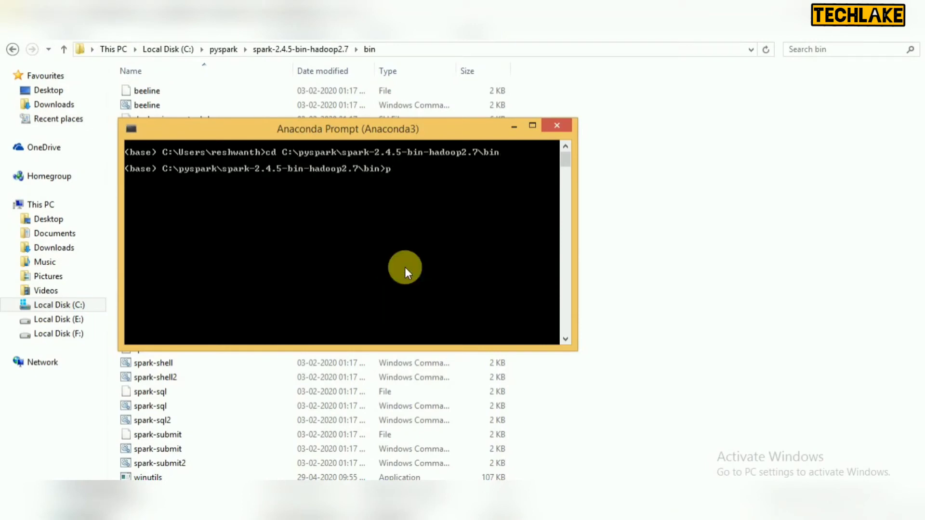
# Check the Python version with python --version and launch the pyspark shell in the Anaconda Prompt.
pyautogui.write('python --version')
pyautogui.press('Return')
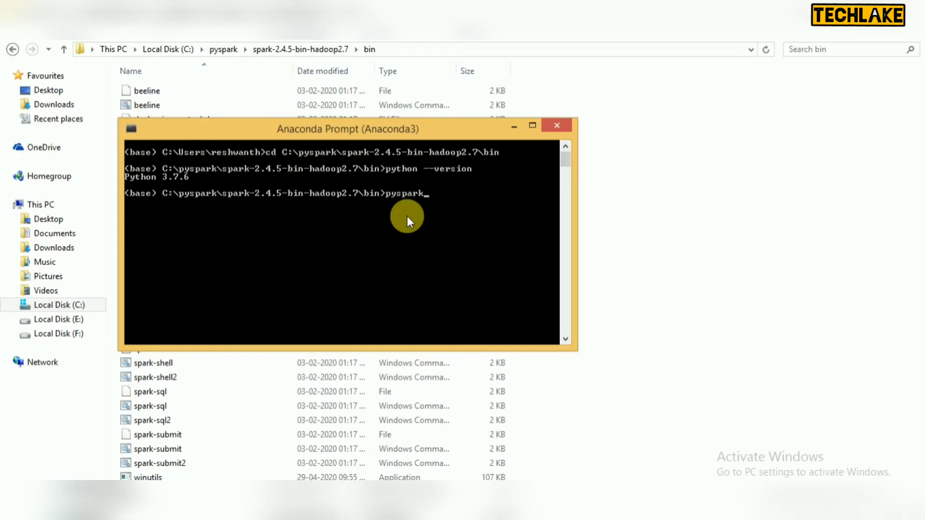
pyautogui.press('Return')
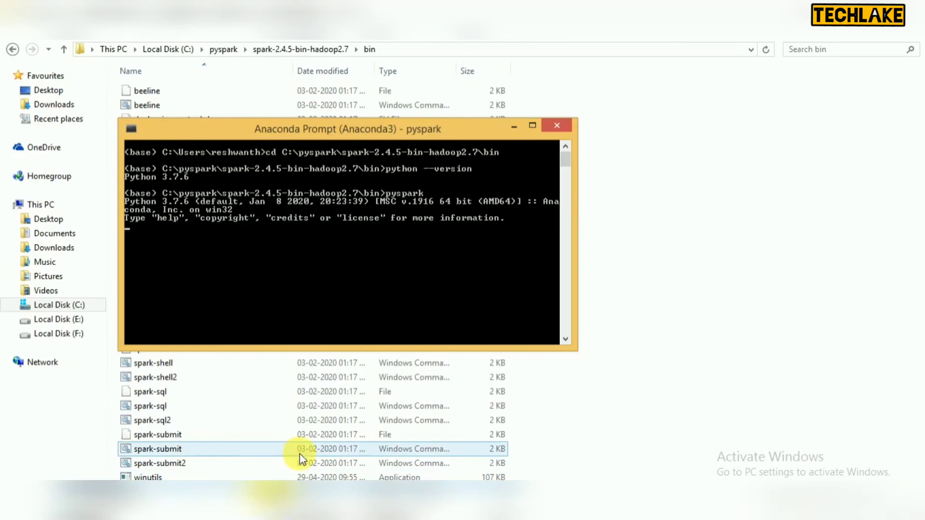
pyautogui.moveTo(413, 494)
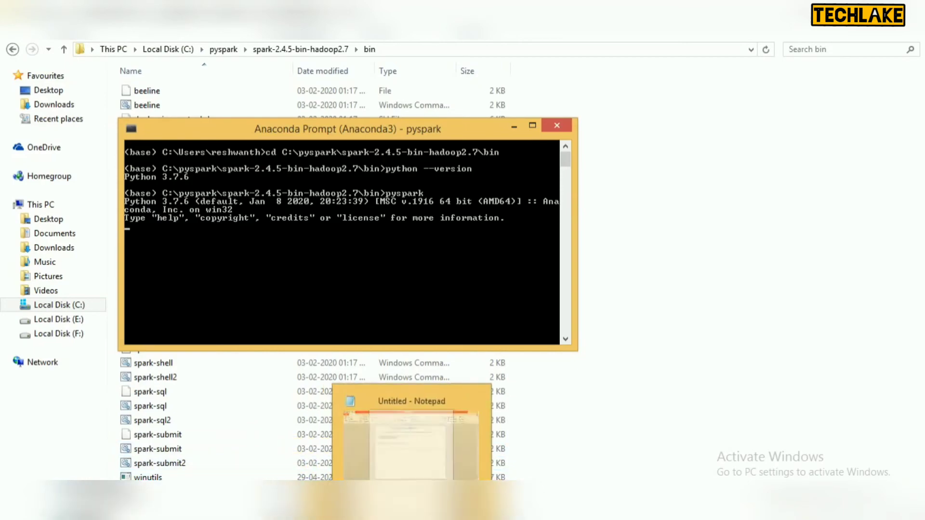
pyautogui.click(560, 503)
pyautogui.click(493, 452)
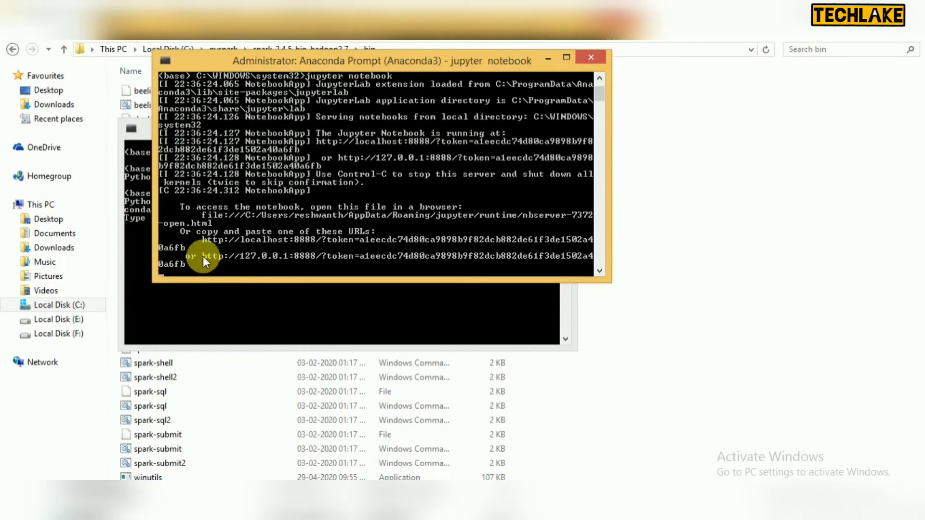
pyautogui.rightClick(254, 255)
pyautogui.click(275, 262)
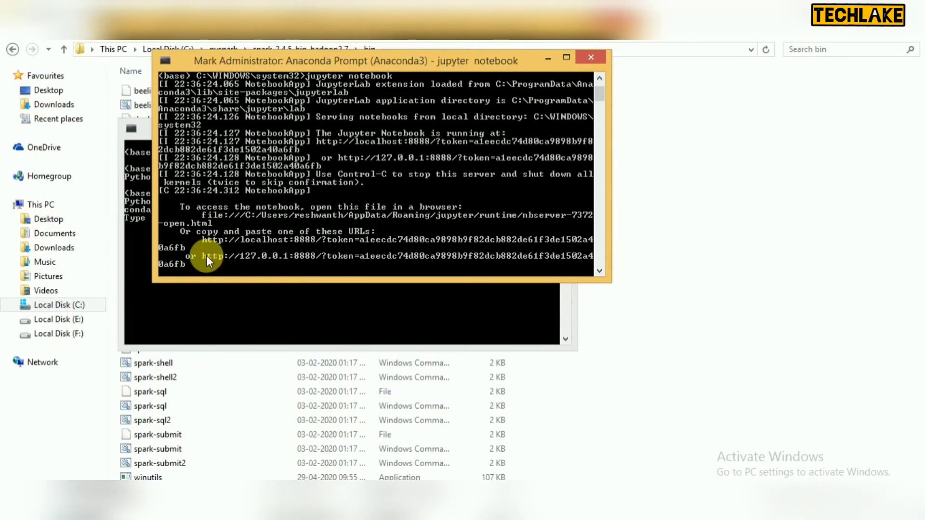
pyautogui.moveTo(205, 256); pyautogui.dragTo(313, 255)
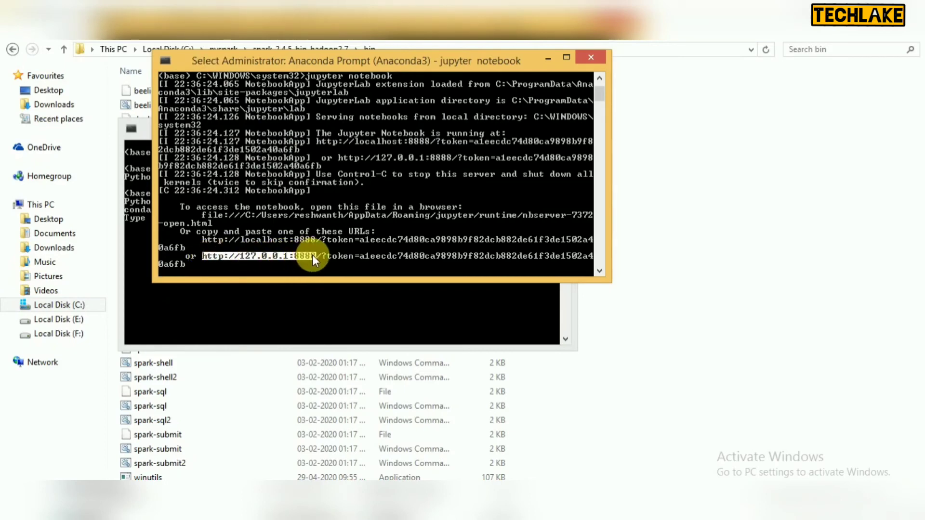
pyautogui.press('Return')
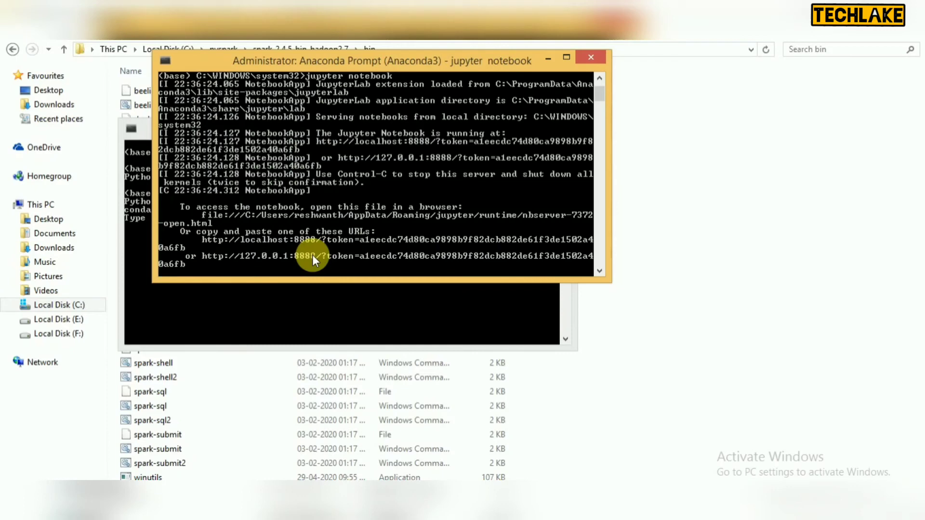
pyautogui.rightClick(204, 256)
pyautogui.click(219, 265)
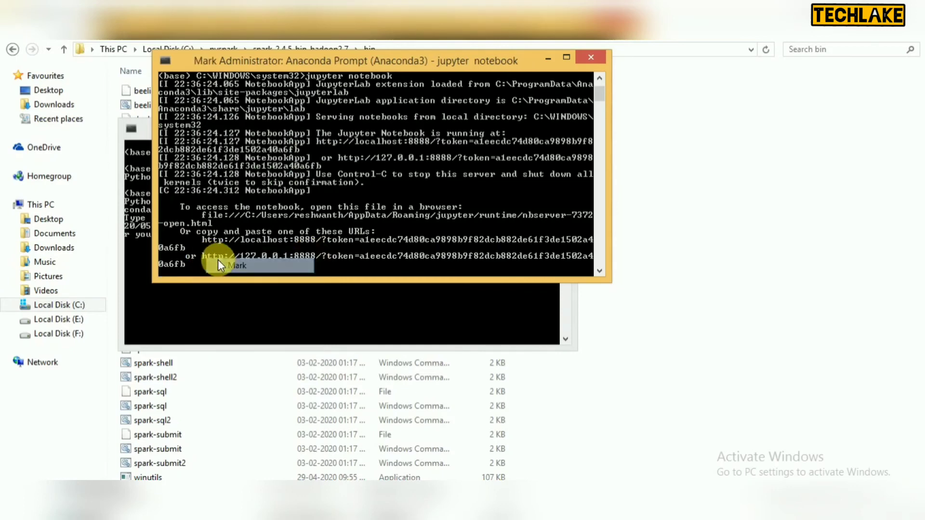
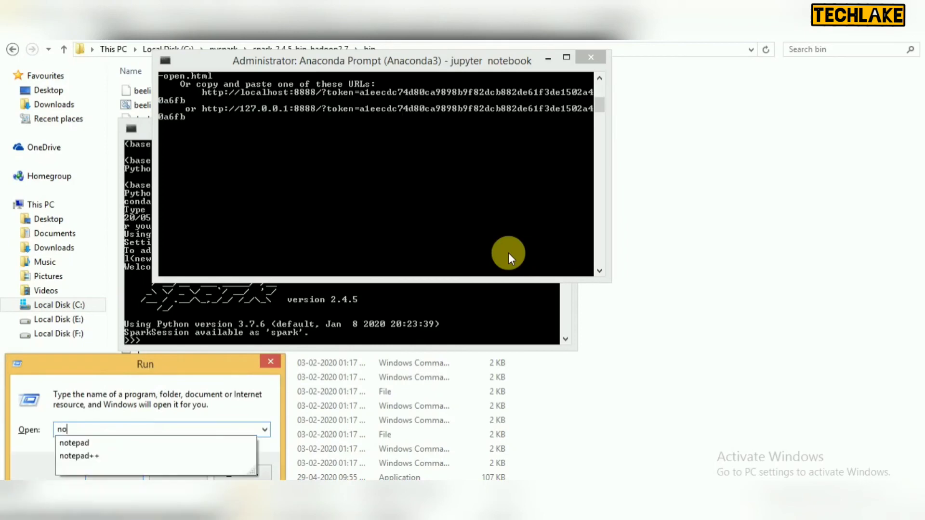
# Open a new Notepad document and paste the copied Jupyter URL with its access token.
pyautogui.press('Down')
pyautogui.press('Return')
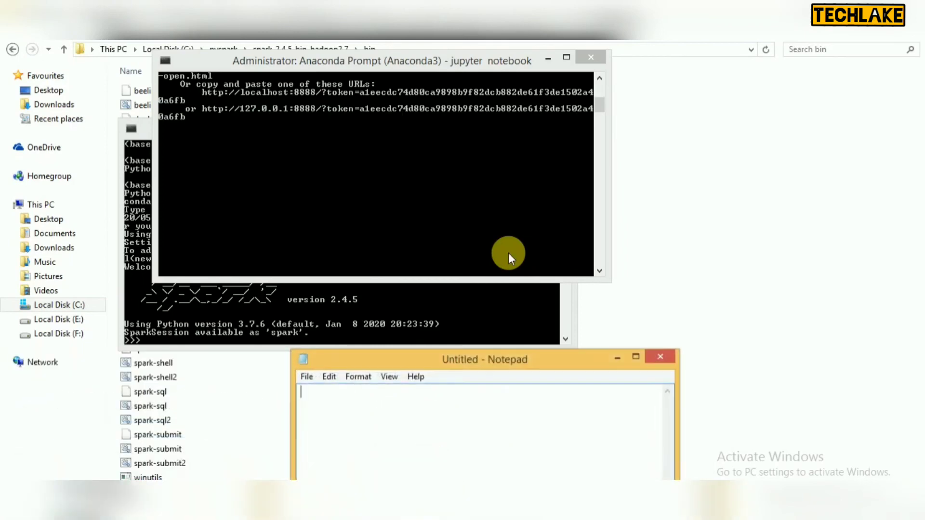
pyautogui.doubleClick(471, 357)
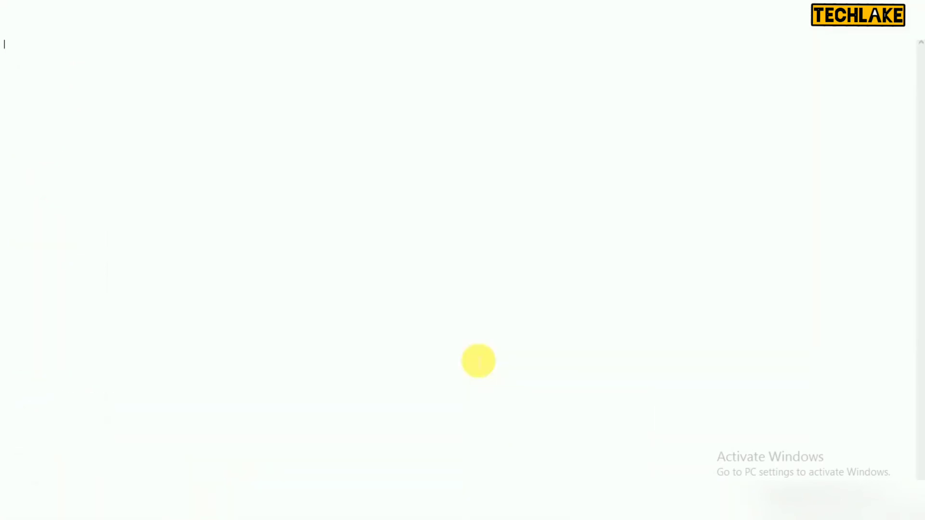
pyautogui.hotkey('ctrl', 'v')
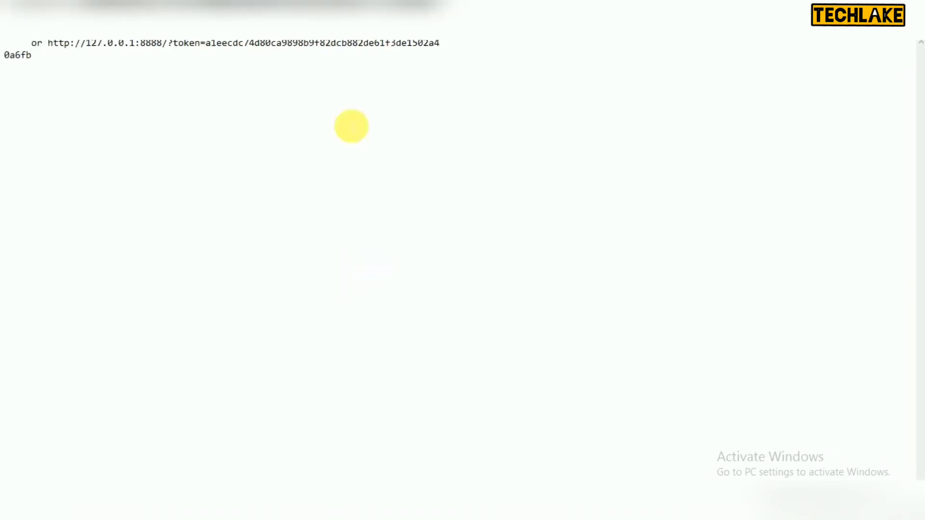
# Widen the Notepad window, join the broken Jupyter URL into a single line, and select the address without the leading "or".
pyautogui.moveTo(326, 4); pyautogui.dragTo(327, 206)
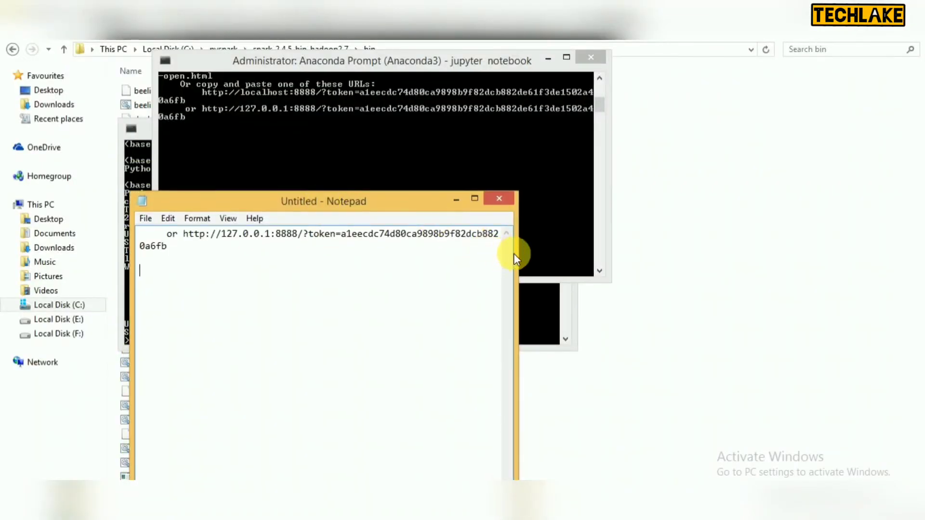
pyautogui.moveTo(516, 256); pyautogui.dragTo(730, 285)
pyautogui.click(603, 238)
pyautogui.press('Delete')
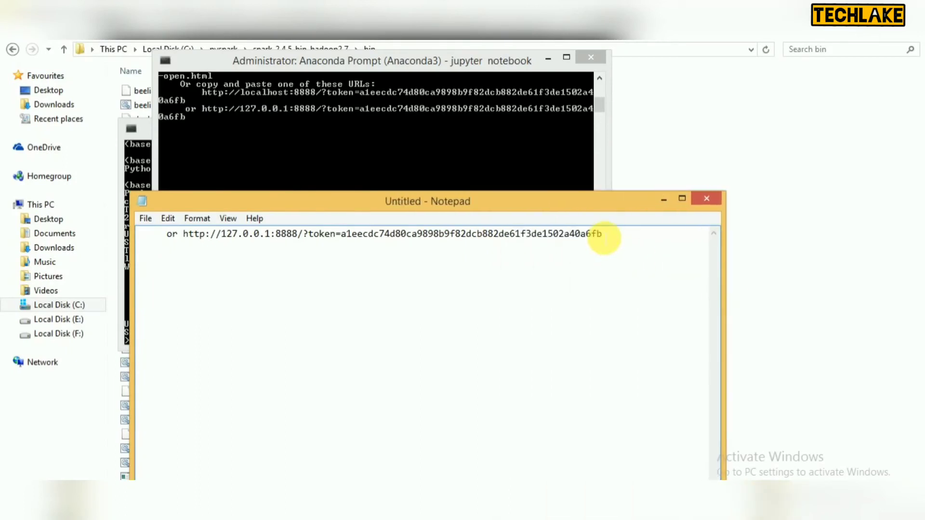
pyautogui.moveTo(609, 235); pyautogui.dragTo(477, 235)
pyautogui.click(237, 244)
pyautogui.moveTo(236, 245); pyautogui.dragTo(191, 235)
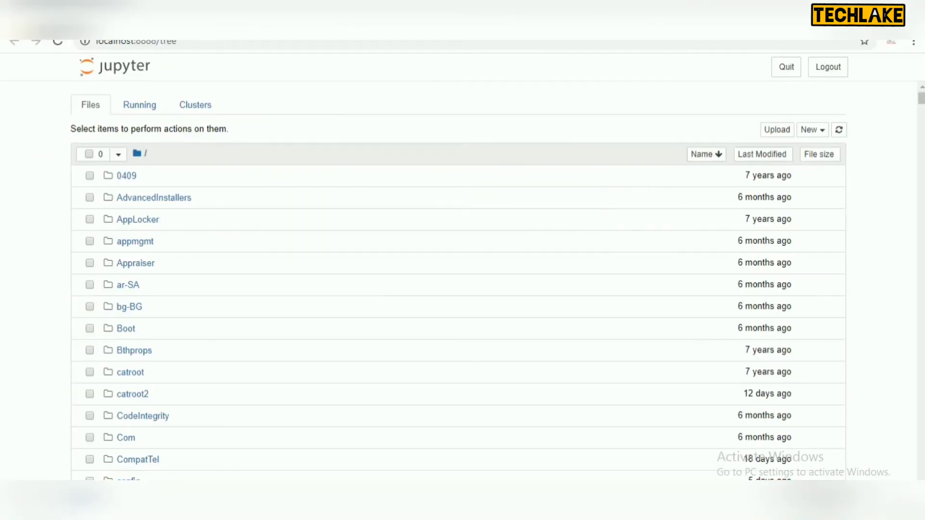
# Switch to Chrome and load the copied Jupyter URL with its access token in a new tab.
pyautogui.hotkey('ctrl', 't')
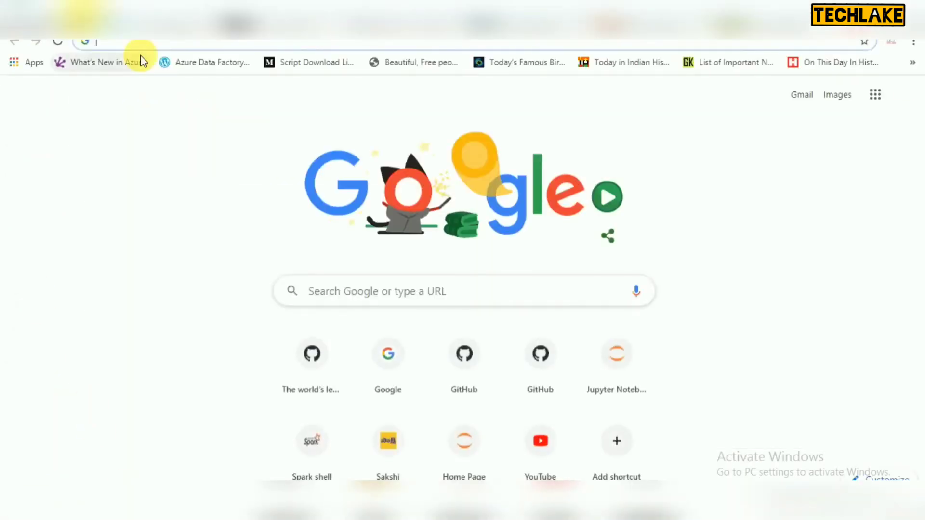
pyautogui.hotkey('ctrl', 'v')
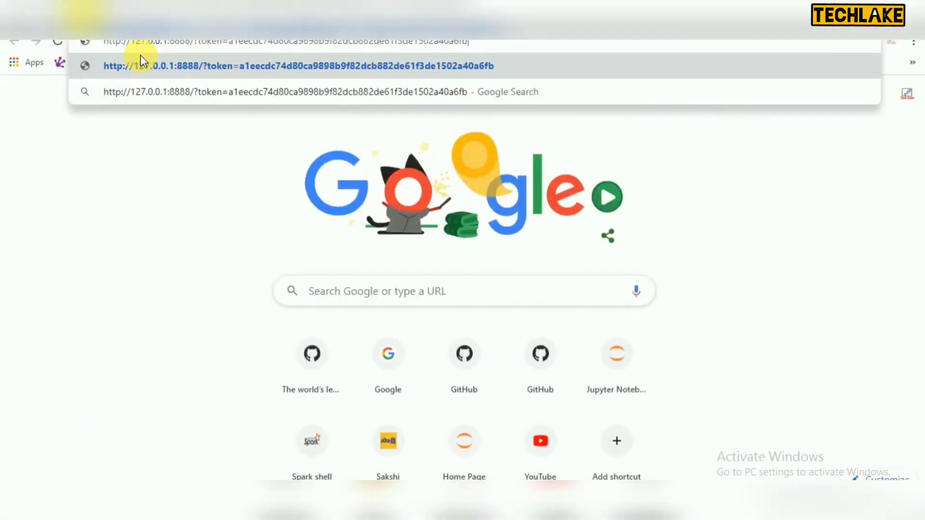
pyautogui.press('Return')
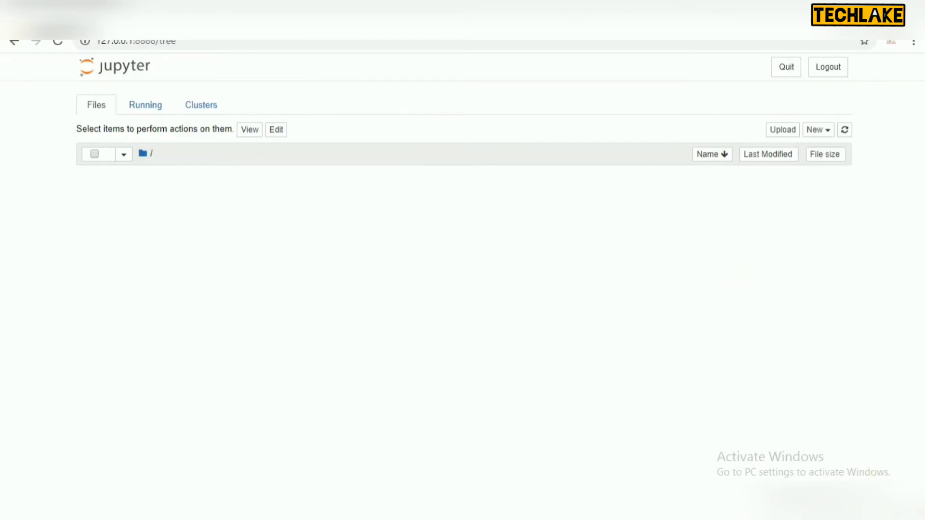
pyautogui.click(793, 511)
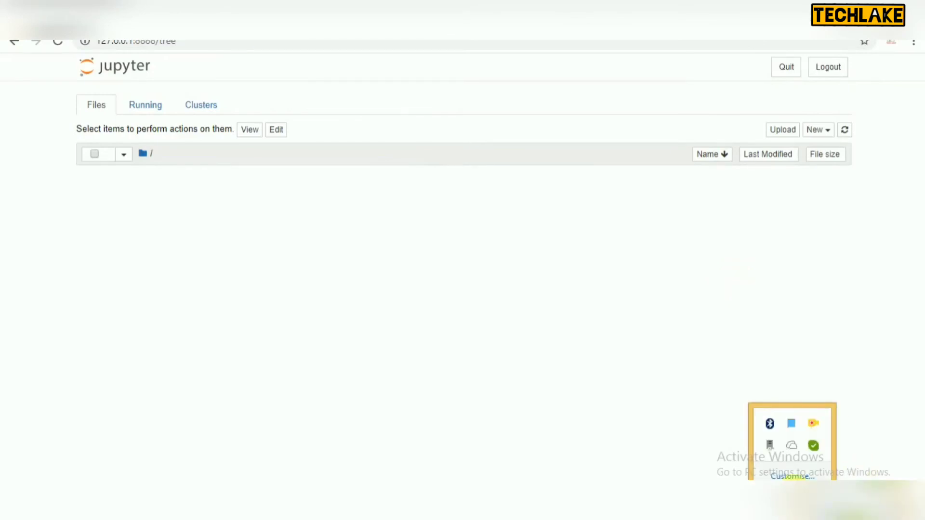
pyautogui.click(814, 425)
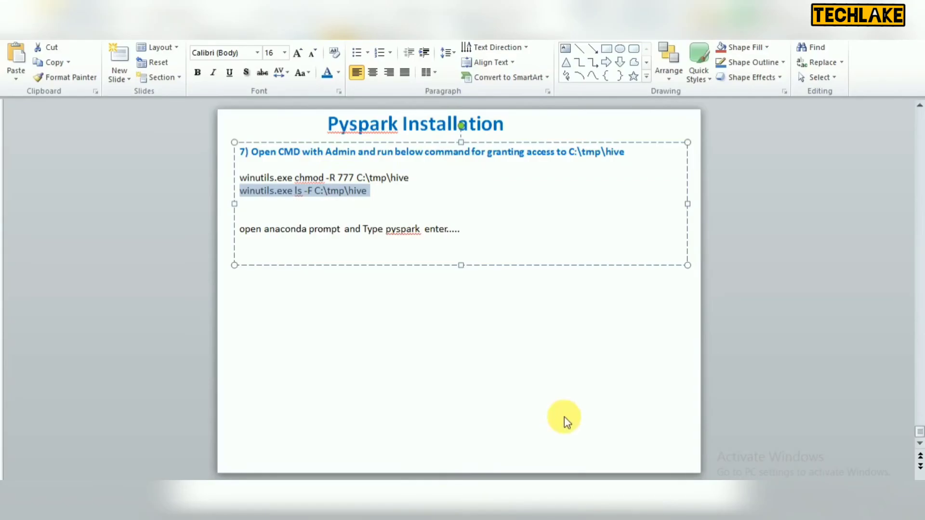
pyautogui.click(704, 393)
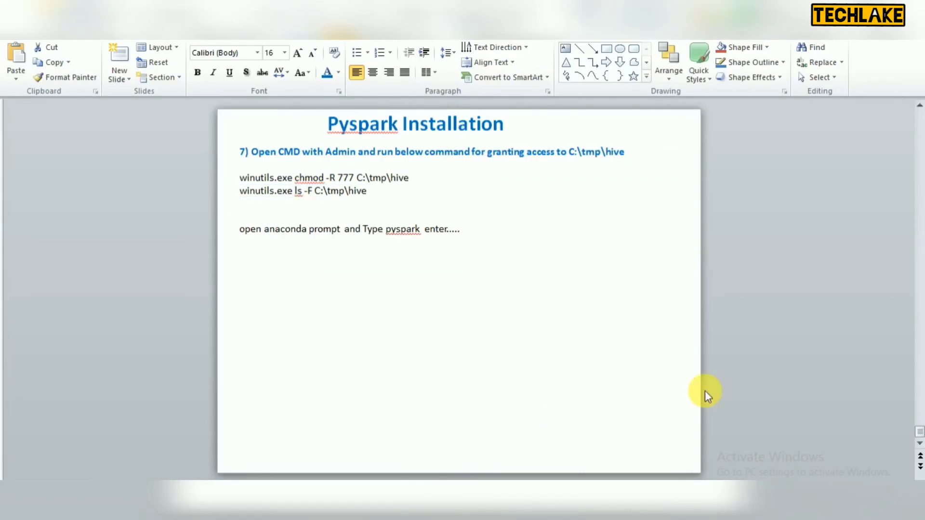
pyautogui.click(793, 511)
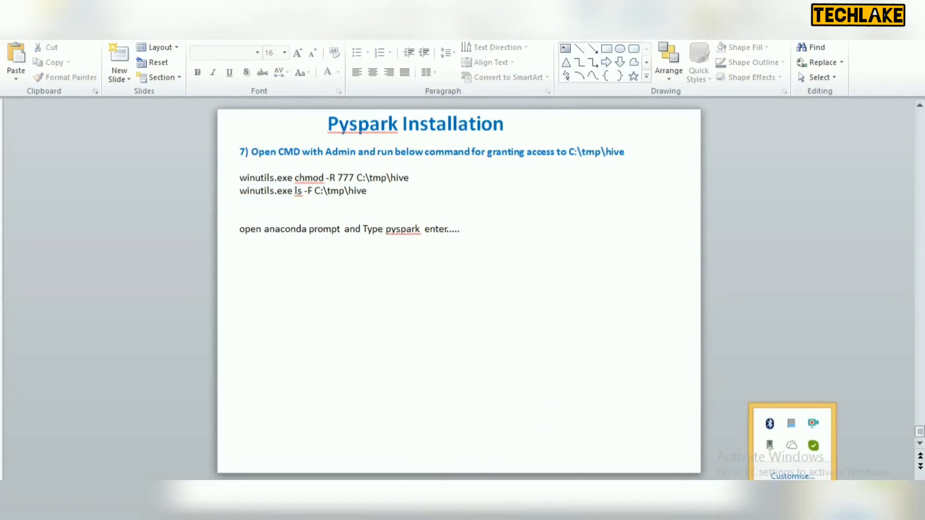
pyautogui.rightClick(816, 425)
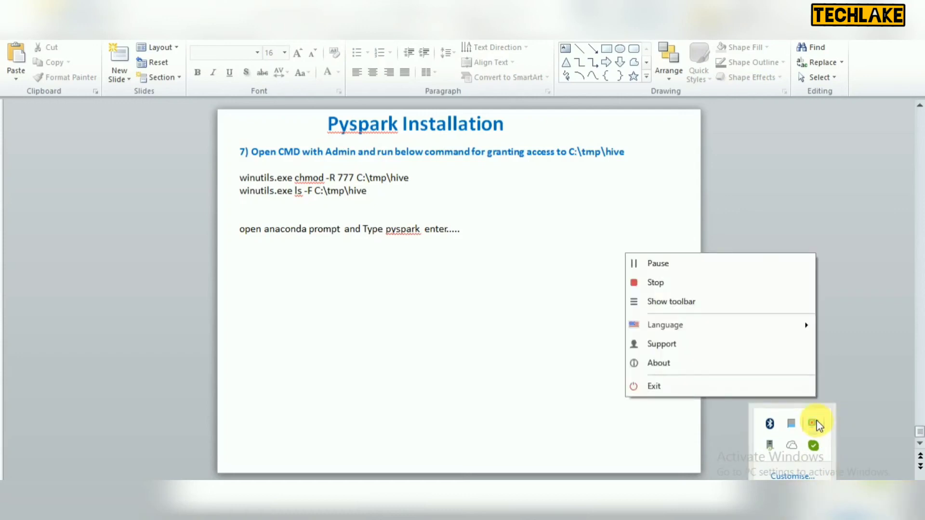
pyautogui.click(716, 302)
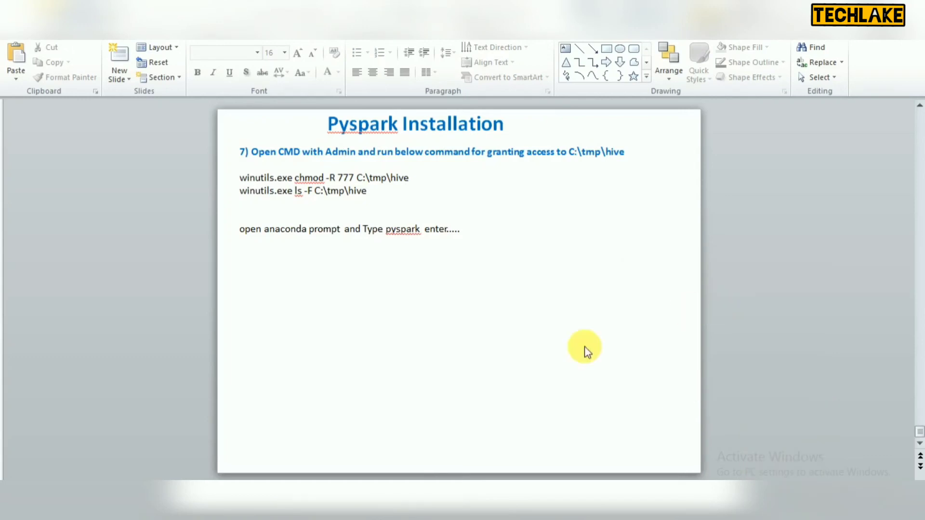
pyautogui.click(354, 311)
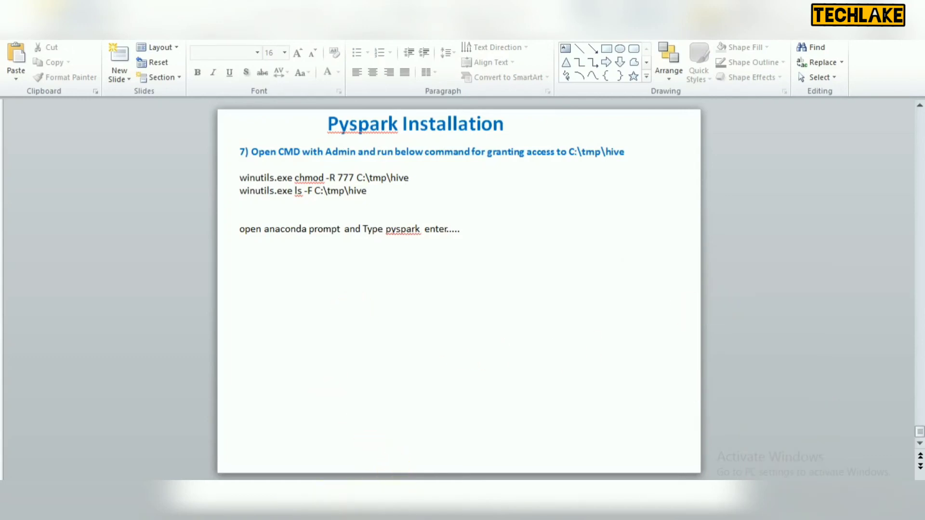
# Switch back to the Chrome window showing the 127.0.0.1 Jupyter home page and reload it.
pyautogui.moveTo(162, 506)
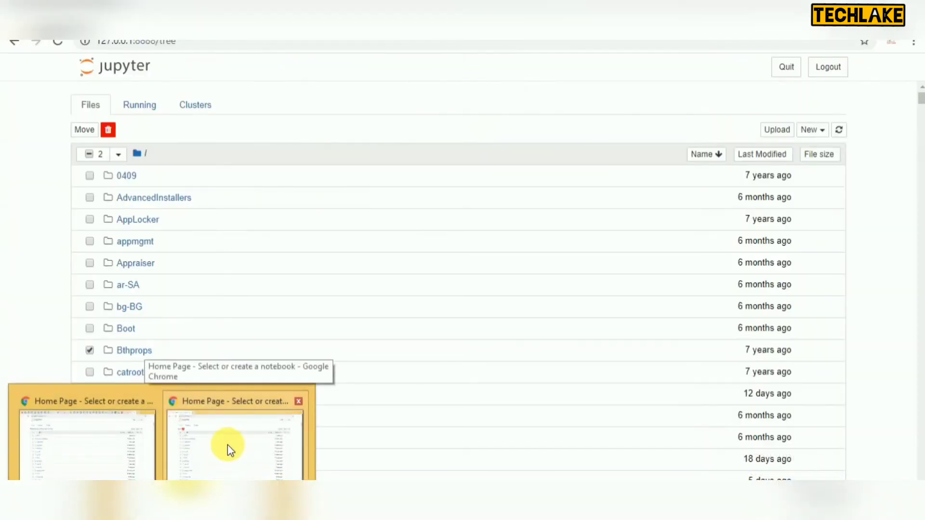
pyautogui.click(228, 444)
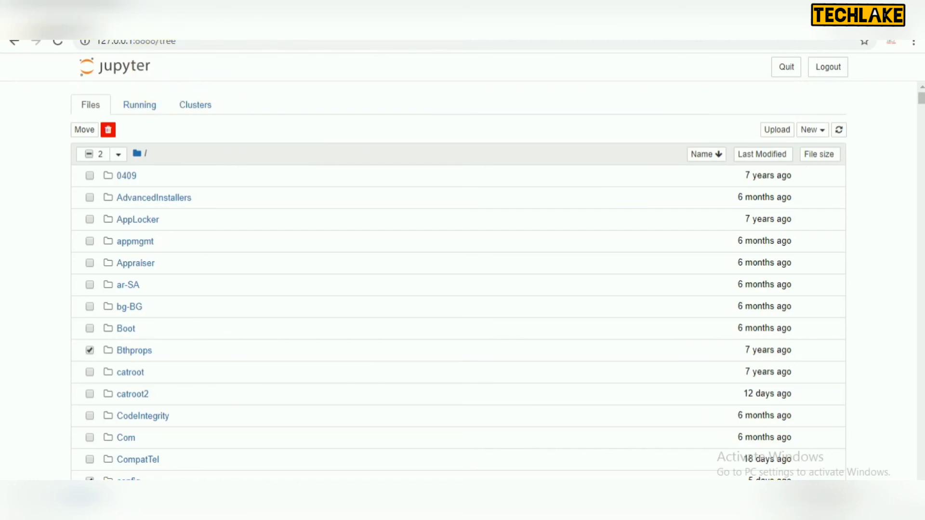
pyautogui.rightClick(87, 7)
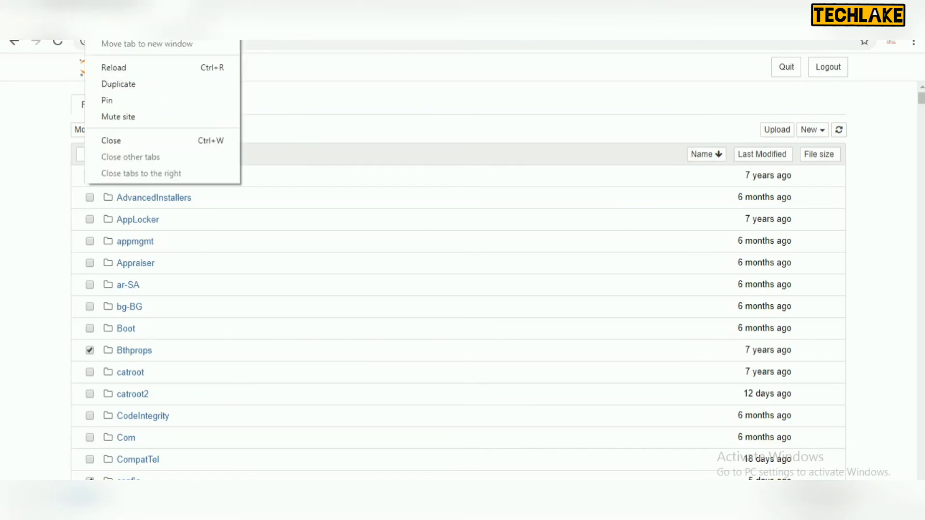
pyautogui.click(119, 66)
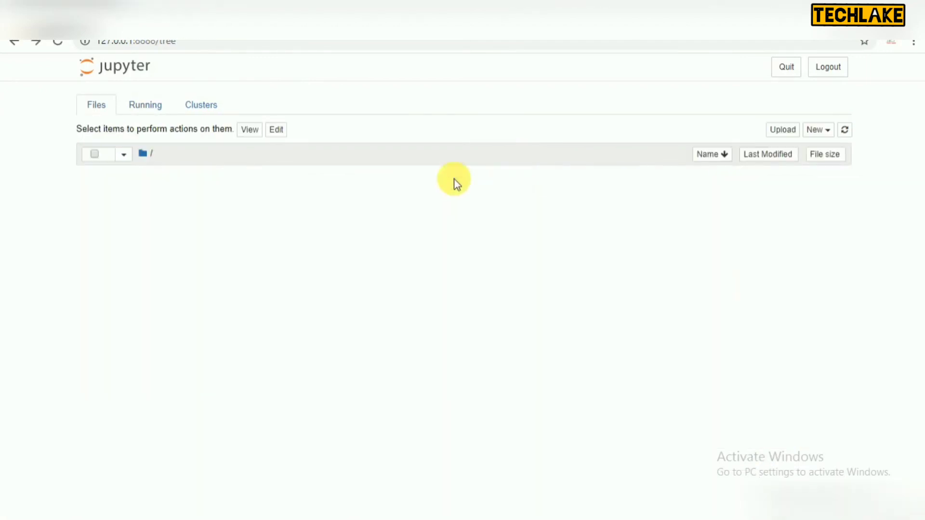
# Create a Python 3 notebook and run a cell containing the comment "#import findspark module for intialisation", import findspark and findspark.init().
pyautogui.click(824, 134)
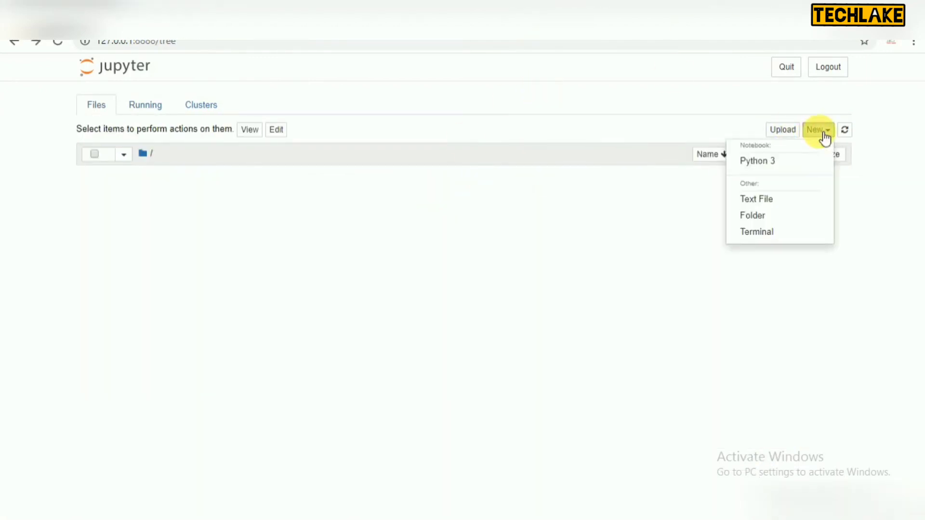
pyautogui.click(763, 163)
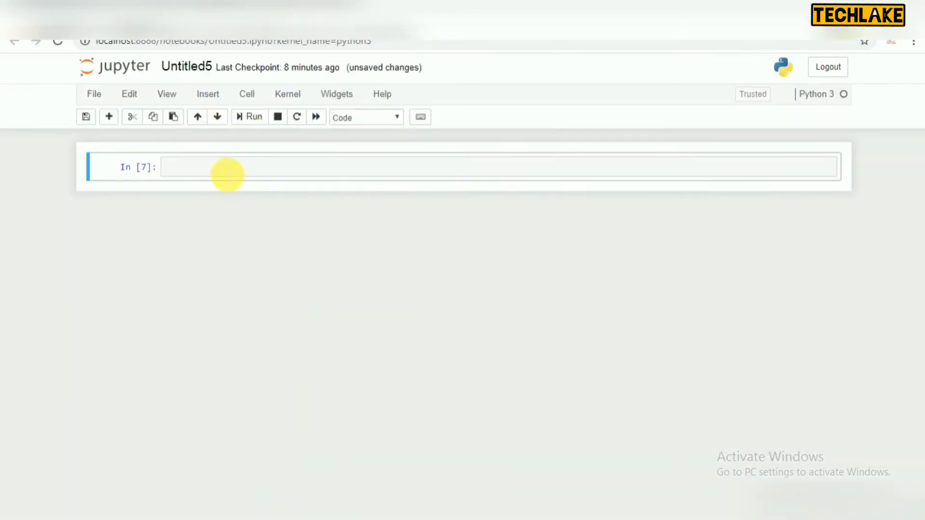
pyautogui.write('#import findspark module for intialisation import findspark  findspark.init()')
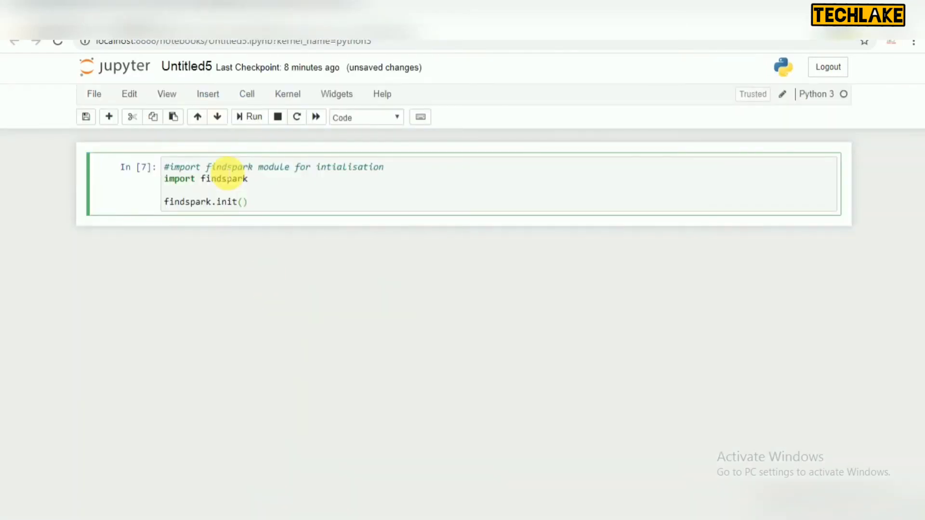
pyautogui.hotkey('ctrl', 'Return')
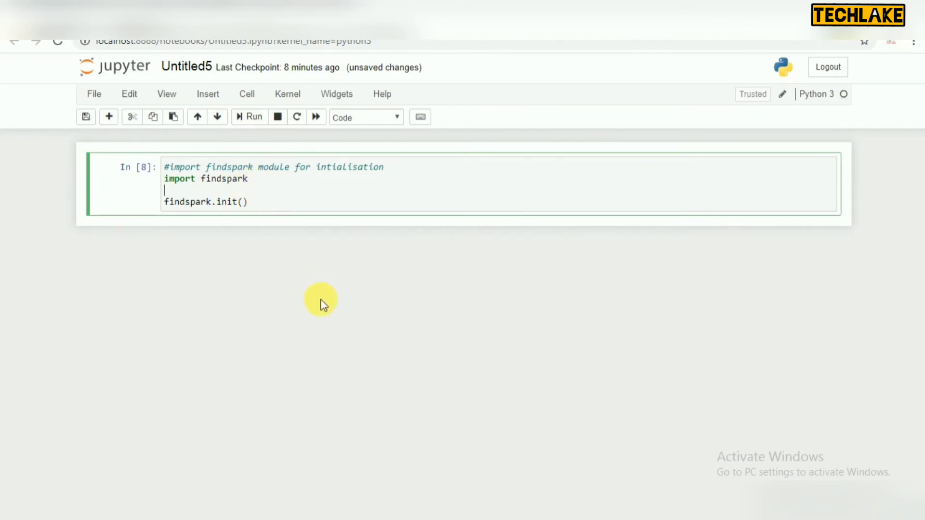
# Add a second cell and fill it with the SparkContext import, getOrCreate and print lines copied from pyspark_installation in Notepad++.
pyautogui.click(110, 117)
pyautogui.click(198, 236)
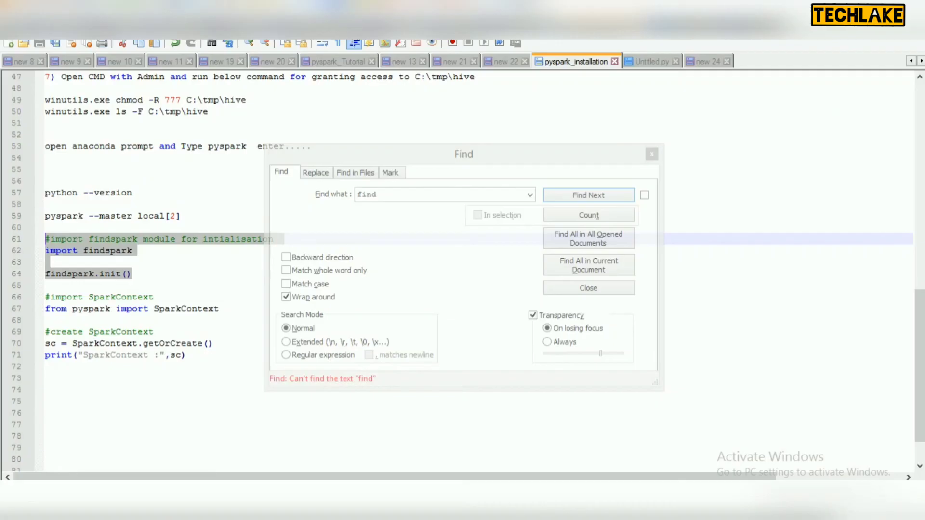
pyautogui.hotkey('alt', 'Tab')
pyautogui.moveTo(221, 360); pyautogui.dragTo(46, 303)
pyautogui.hotkey('ctrl', 'c')
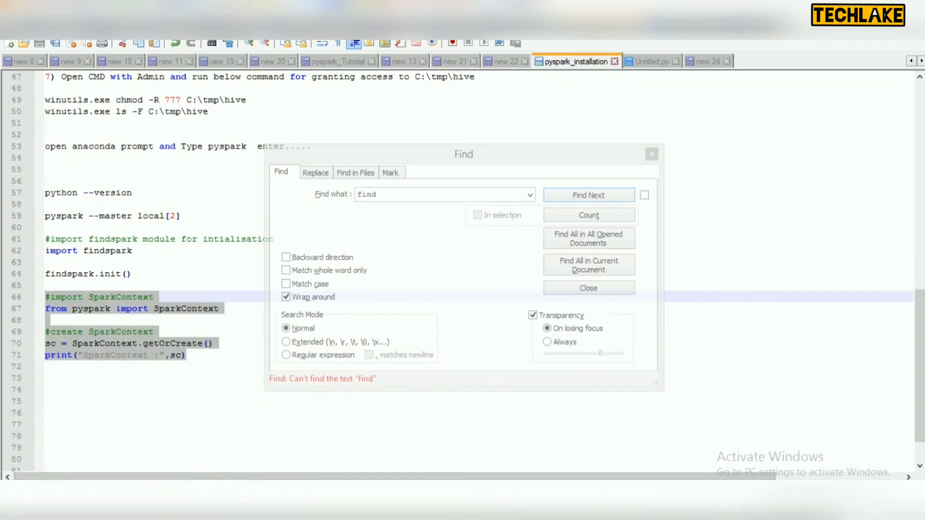
pyautogui.click(232, 429)
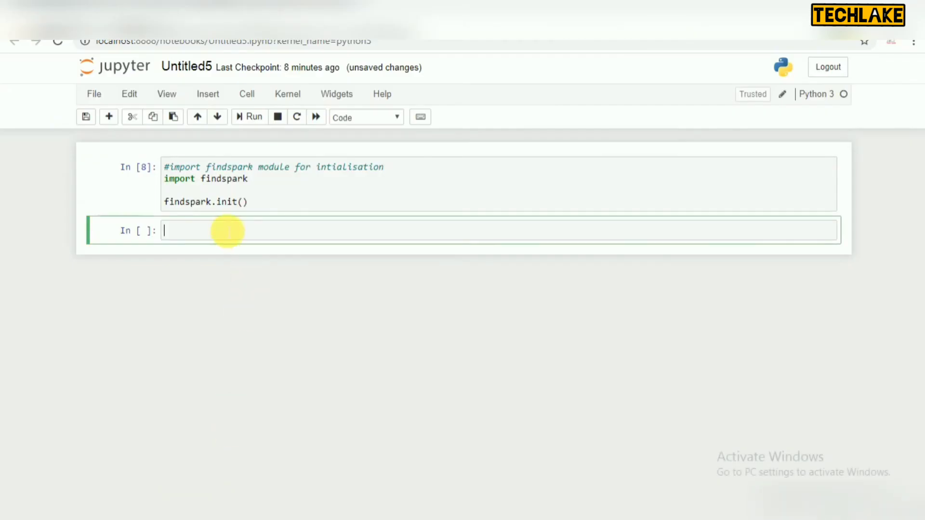
pyautogui.hotkey('ctrl', 'v')
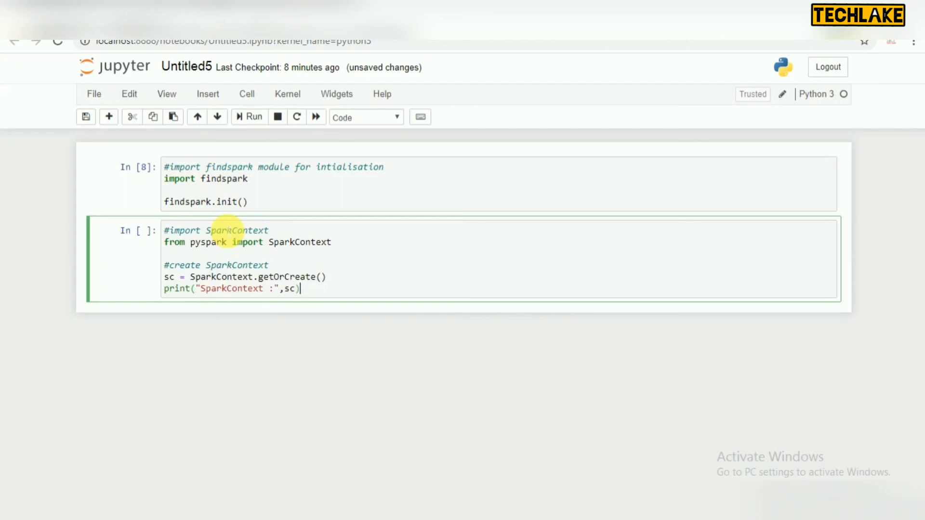
# Run the SparkContext cell, and add a new cell below it that runs type(sc).
pyautogui.hotkey('ctrl', 'Return')
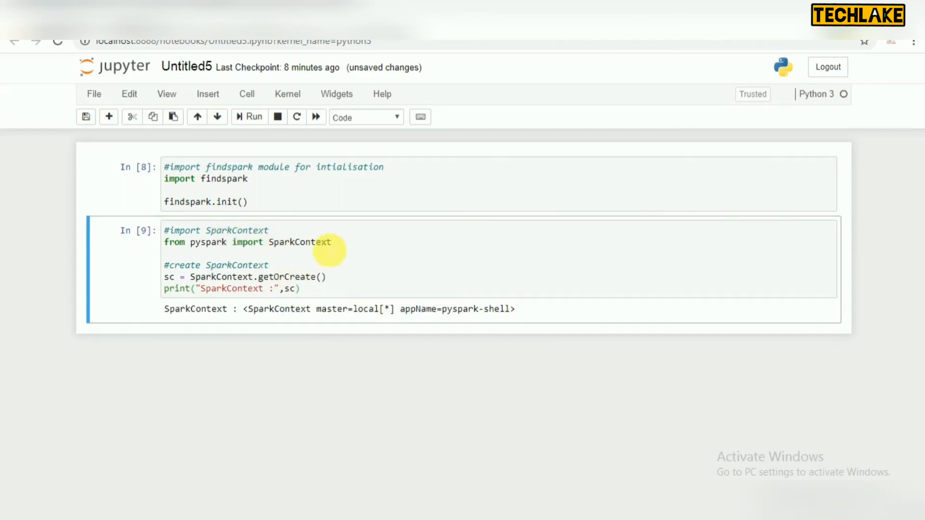
pyautogui.click(109, 118)
pyautogui.click(220, 343)
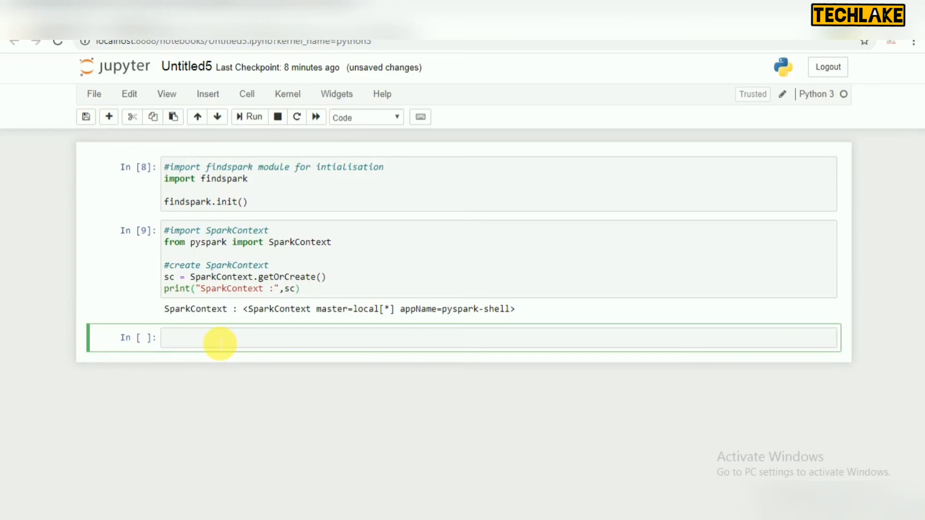
pyautogui.write('type(sc')
pyautogui.hotkey('ctrl', 'Return')
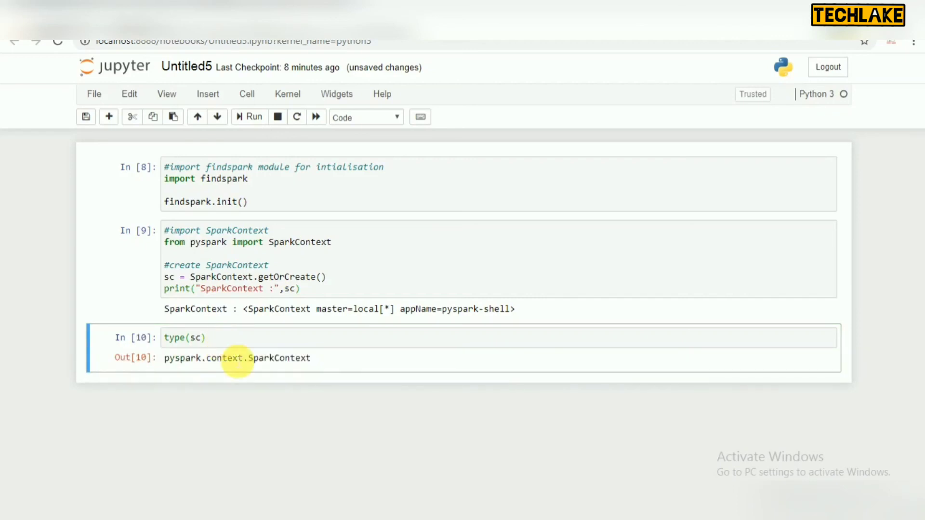
# Replace type with help in the last cell and run help(sc) to show the SparkContext documentation.
pyautogui.doubleClick(182, 338)
pyautogui.write('he')
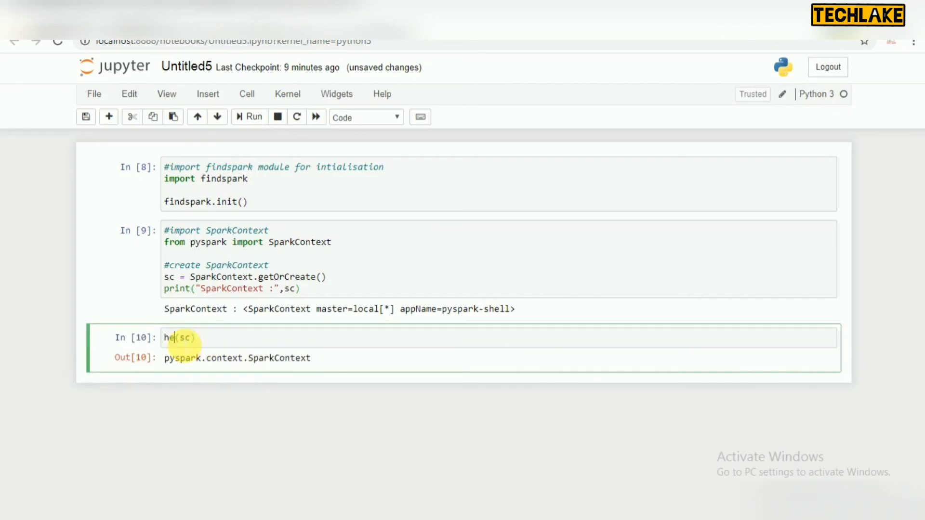
pyautogui.write('lp')
pyautogui.hotkey('ctrl', 'Return')
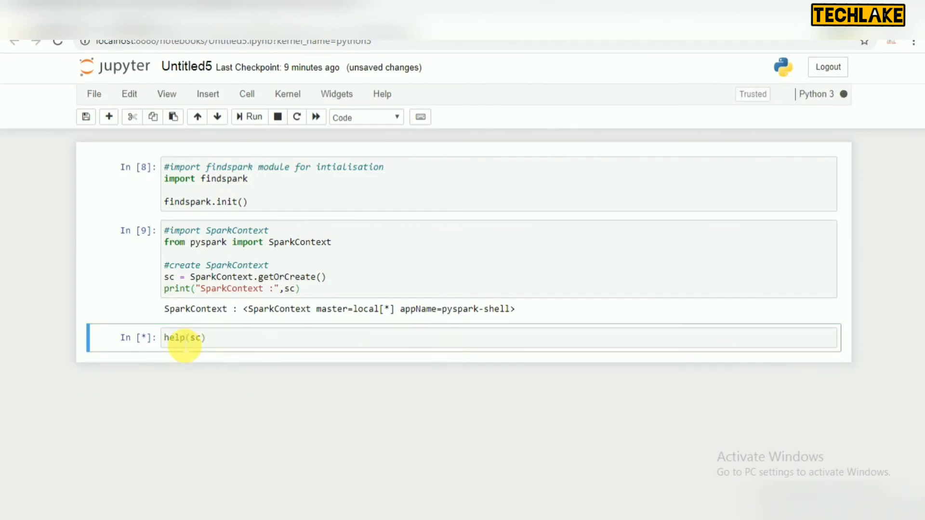
# Change the last cell to dir(sc), run it, and look through the full list of SparkContext attributes and methods.
pyautogui.click(163, 338)
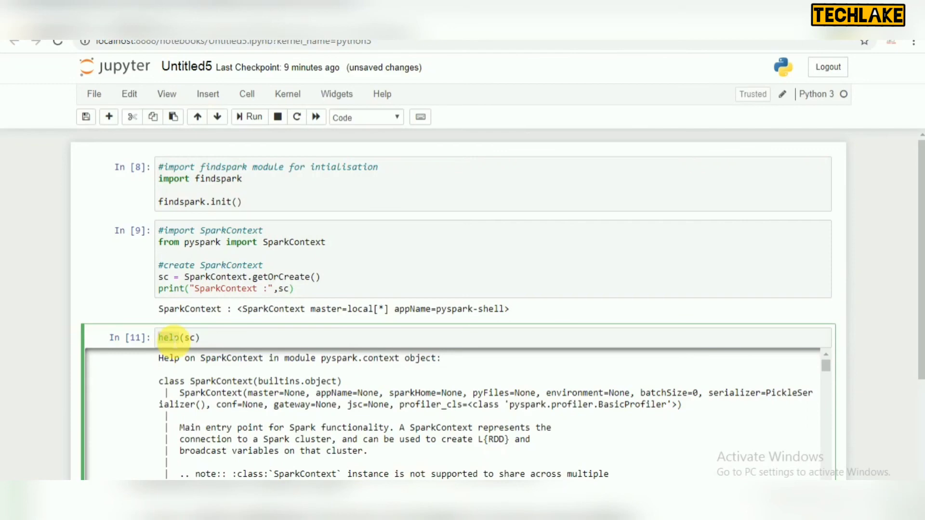
pyautogui.write('dir')
pyautogui.hotkey('ctrl', 'Return')
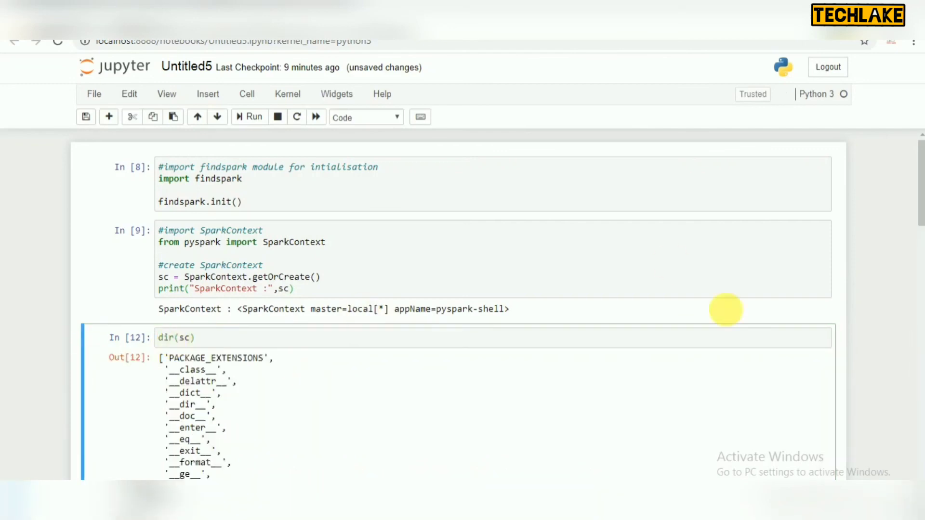
pyautogui.moveTo(921, 180); pyautogui.dragTo(922, 433)
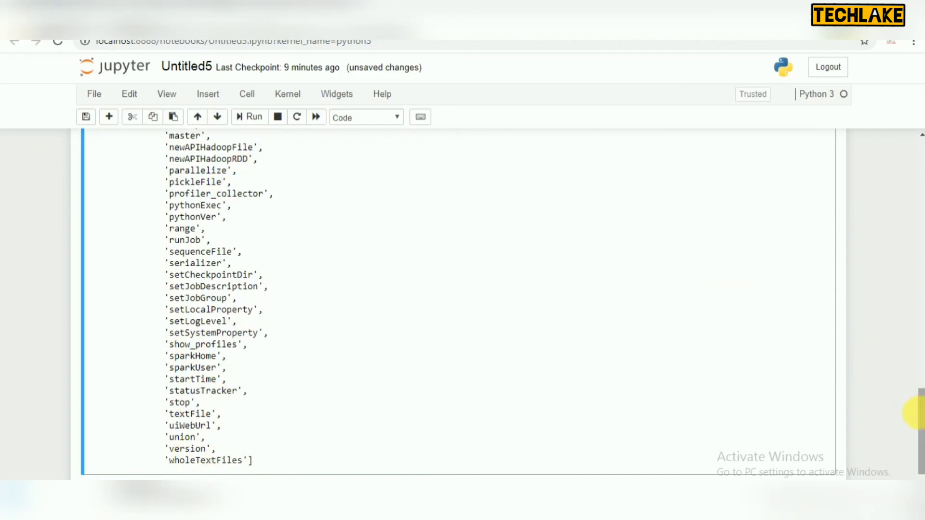
pyautogui.moveTo(917, 413); pyautogui.dragTo(916, 173)
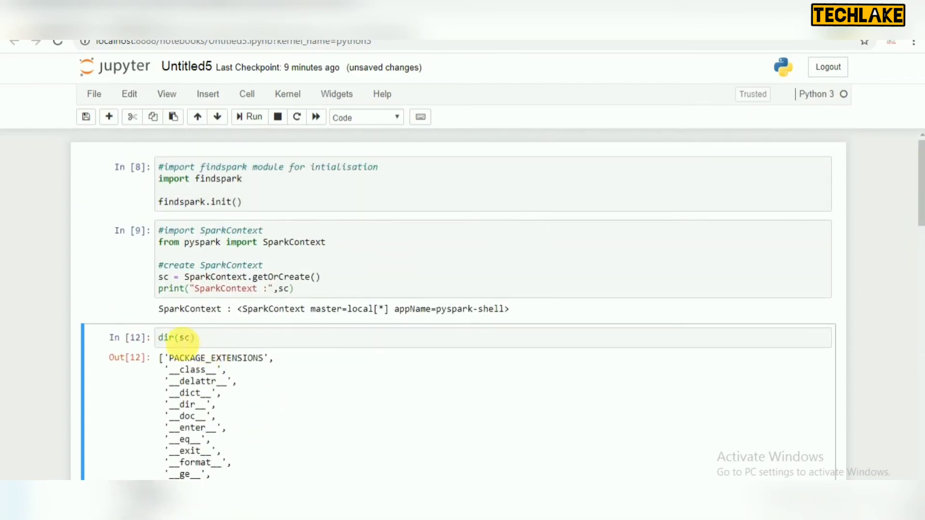
# Select the function name dir in the dir(sc) cell.
pyautogui.doubleClick(166, 338)
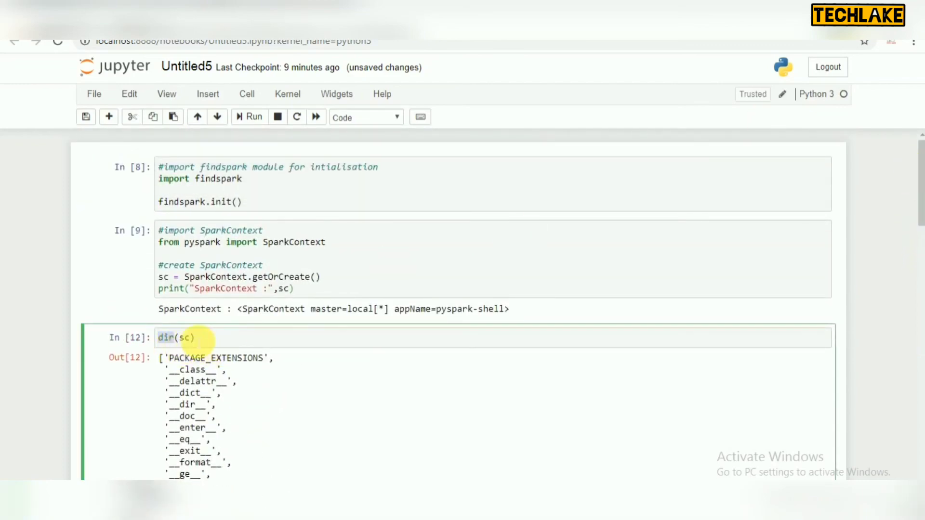